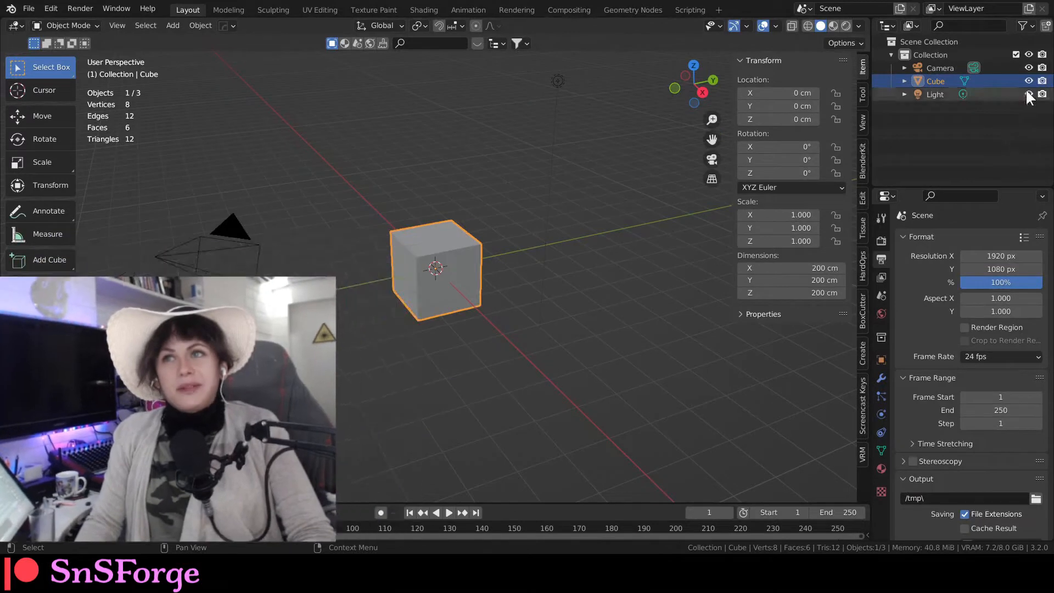
Step: Hide the default cube in both the viewport and renders
{"action": "left_click", "coordinate": [1029, 81]}
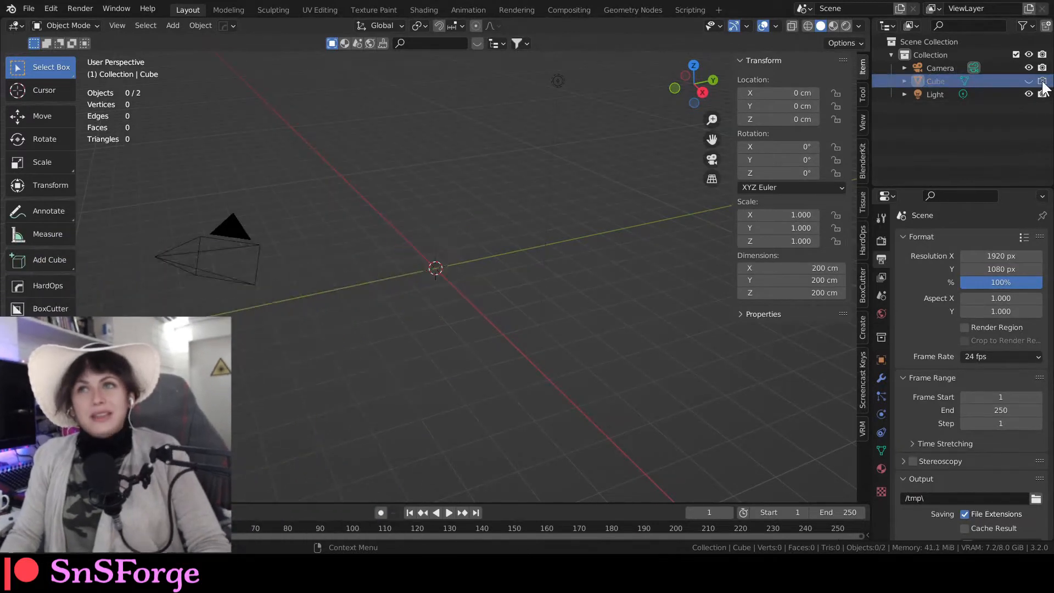
{"action": "left_click", "coordinate": [1042, 82]}
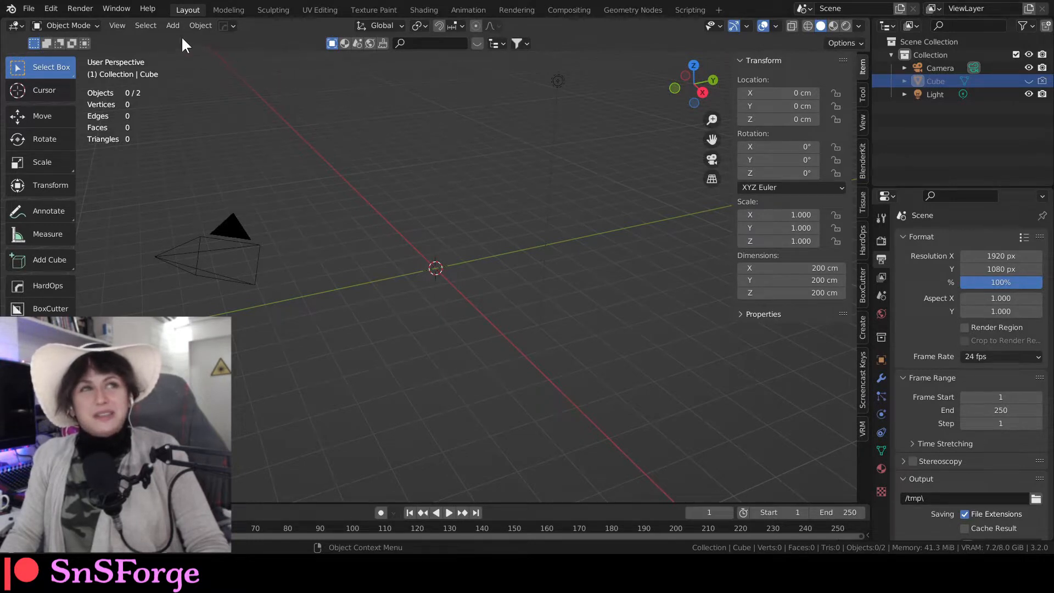
Step: Add a Gem mesh from the Diamonds primitives and hide it in the viewport
{"action": "left_click", "coordinate": [171, 26]}
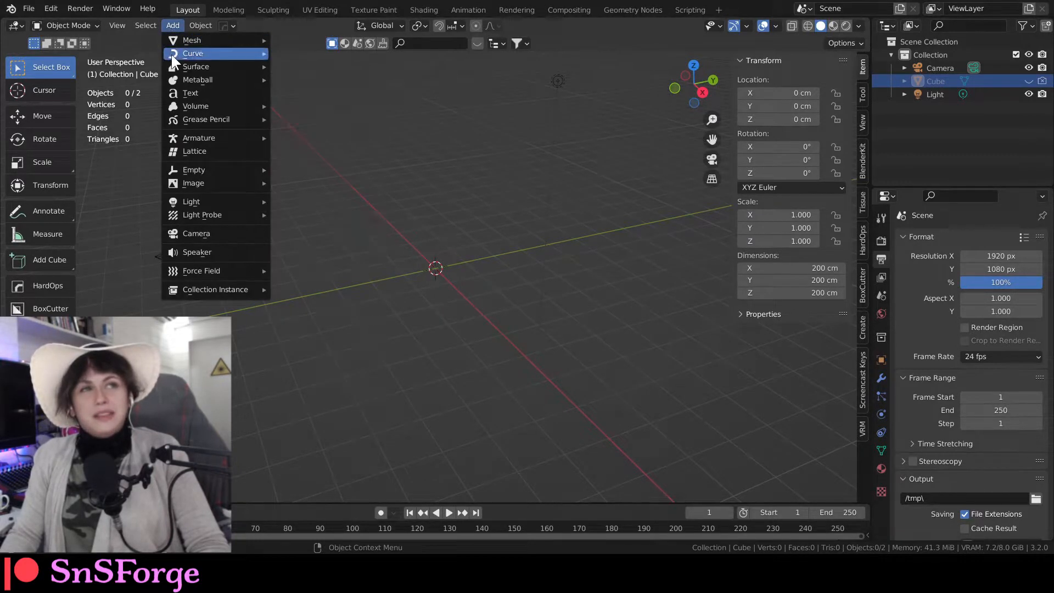
{"action": "mouse_move", "coordinate": [235, 40]}
{"action": "mouse_move", "coordinate": [318, 369]}
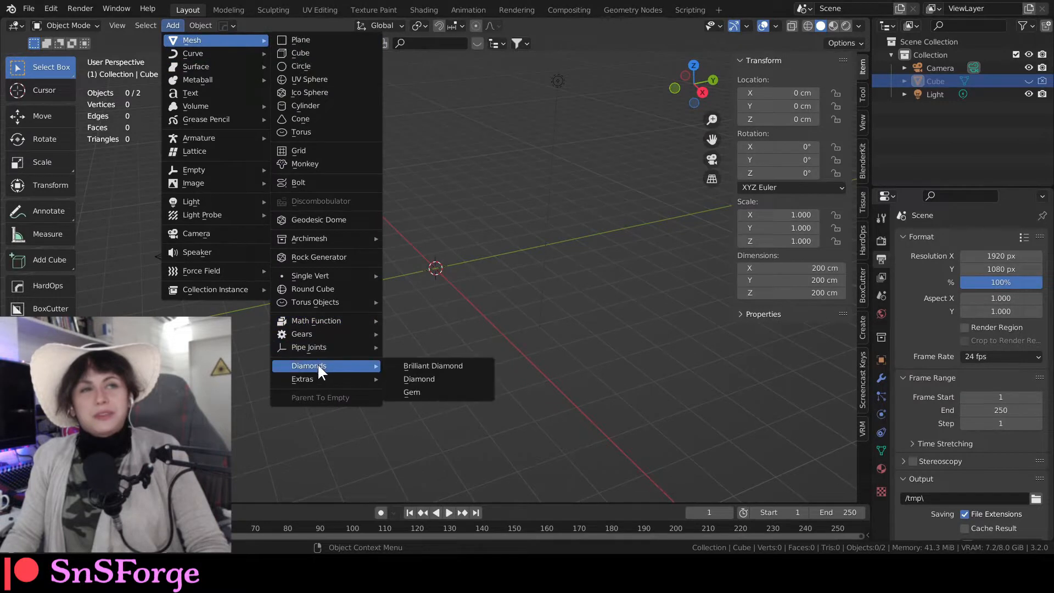
{"action": "left_click", "coordinate": [414, 392]}
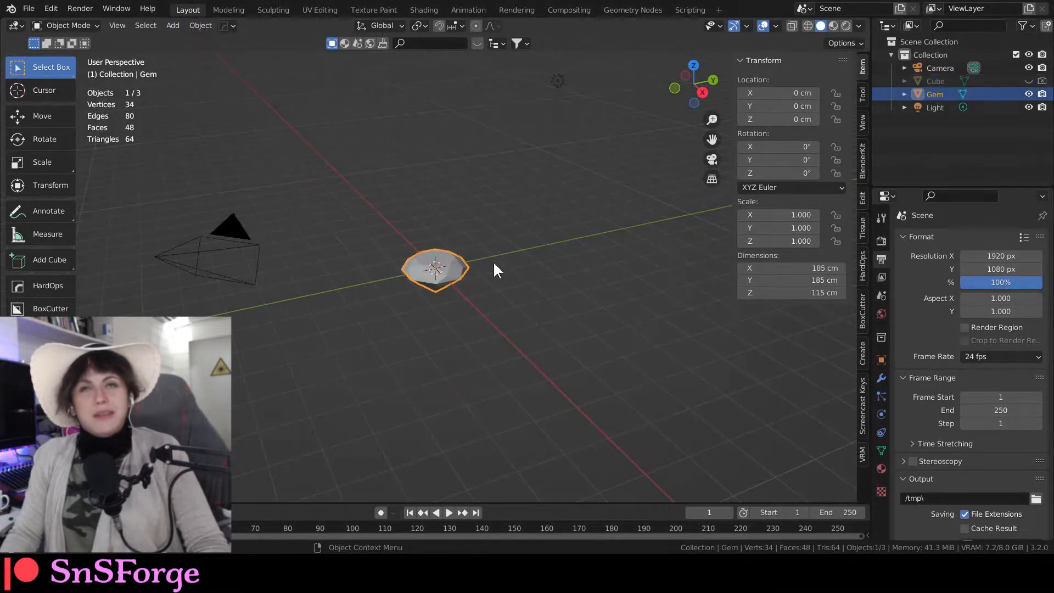
{"action": "left_click", "coordinate": [1029, 95]}
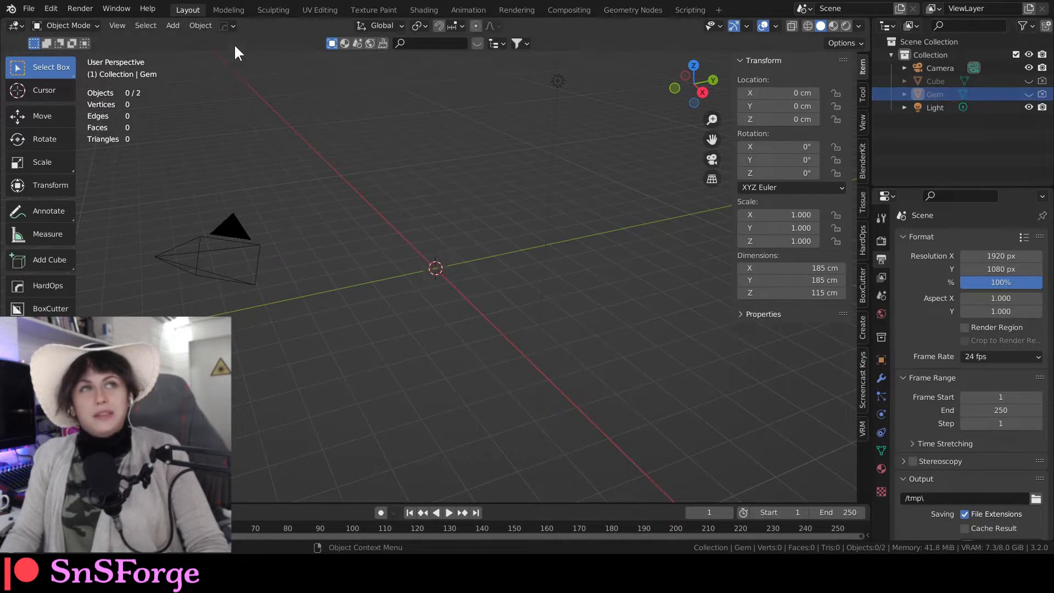
Step: Add a plane mesh to the scene at the world origin
{"action": "left_click", "coordinate": [176, 27]}
{"action": "mouse_move", "coordinate": [188, 38]}
{"action": "left_click", "coordinate": [307, 38]}
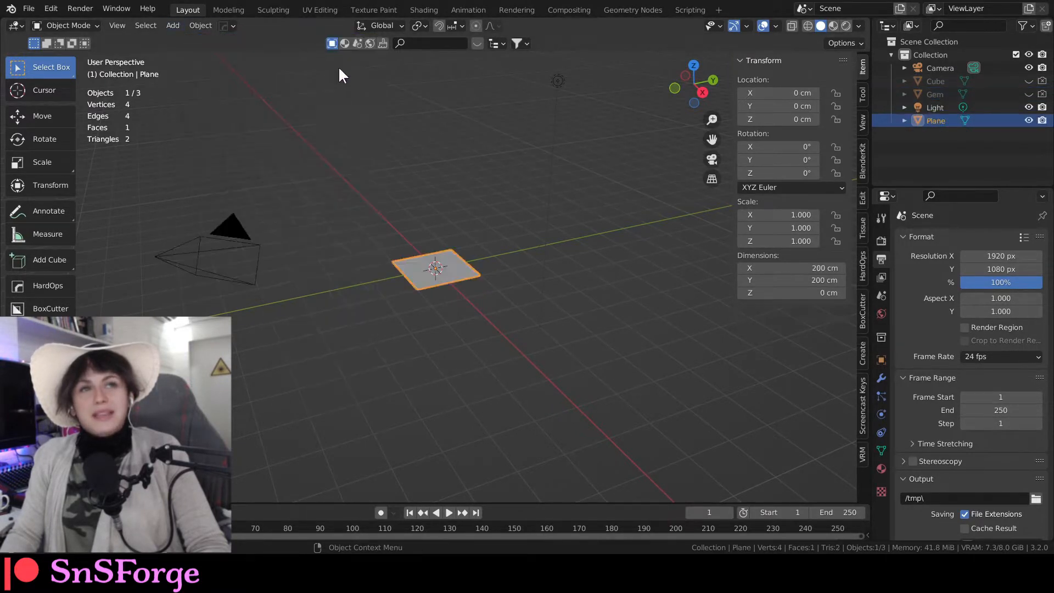
{"action": "middle_click_drag", "start_coordinate": [333, 302], "coordinate": [423, 330]}
{"action": "scroll", "coordinate": [426, 329], "scroll_direction": "up", "scroll_amount": 3}
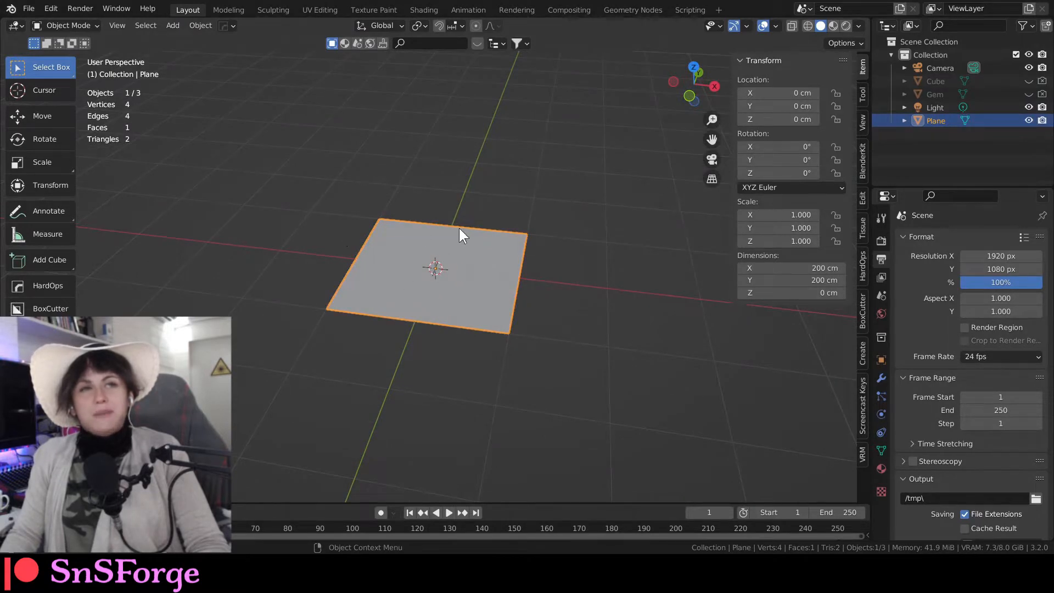
{"action": "scroll", "coordinate": [479, 269], "scroll_direction": "up", "scroll_amount": 4}
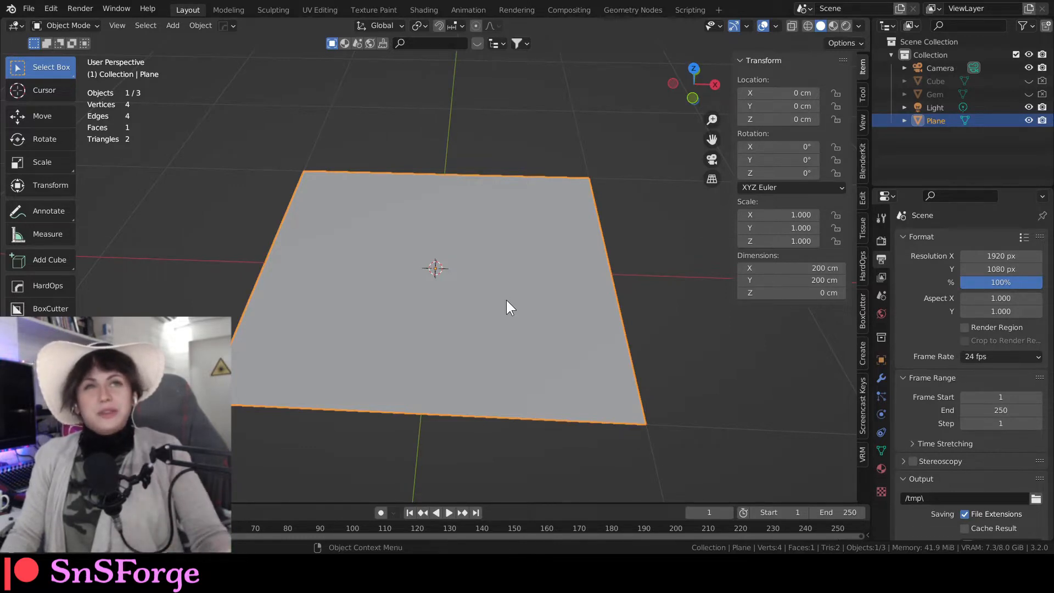
Step: Switch to the Geometry Nodes workspace and create a new node tree for the plane
{"action": "left_click", "coordinate": [635, 10]}
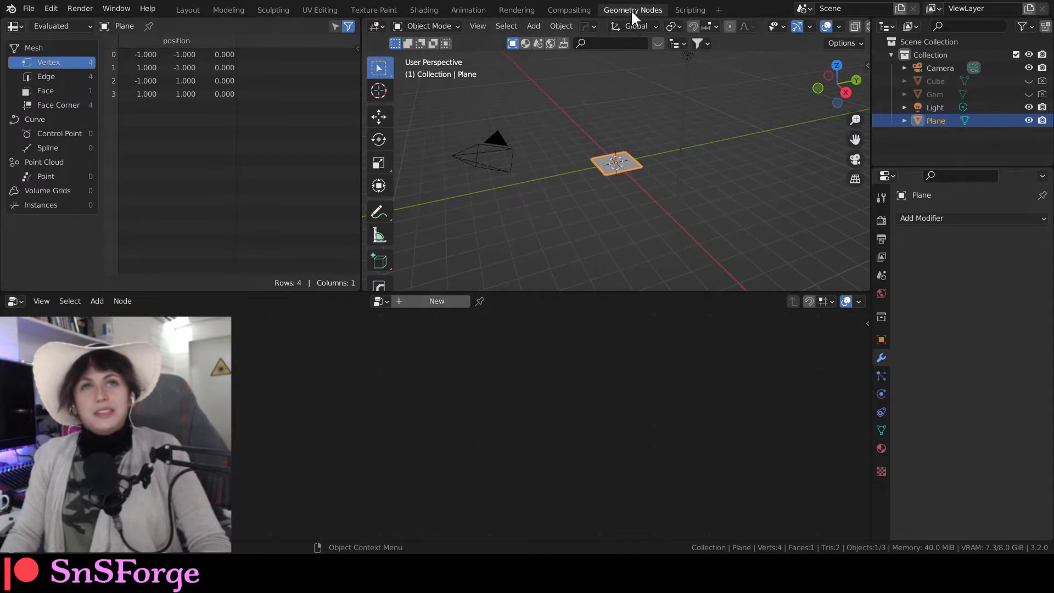
{"action": "left_click", "coordinate": [449, 301]}
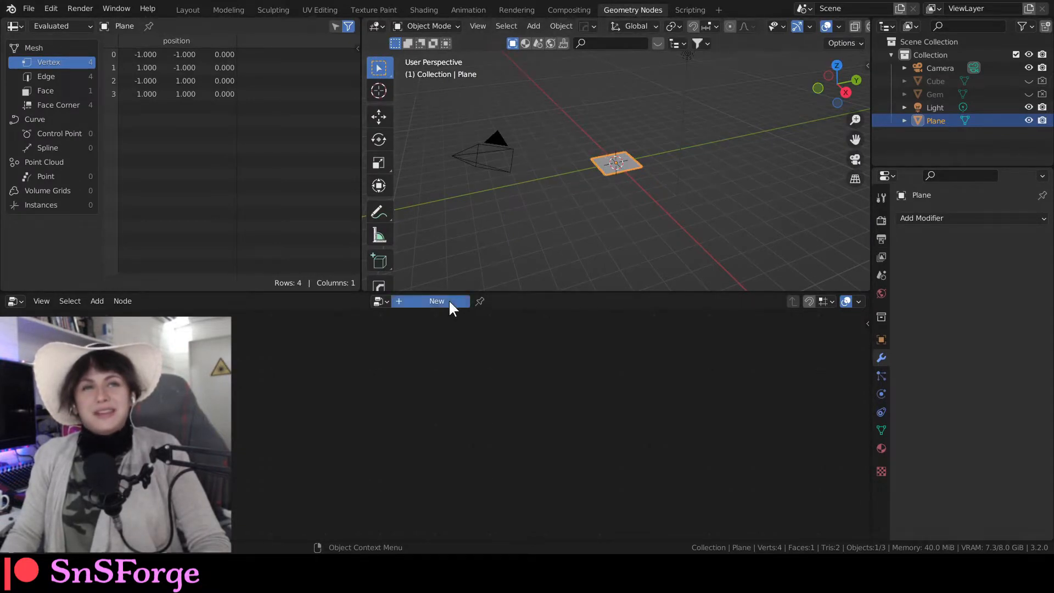
{"action": "scroll", "coordinate": [430, 355], "scroll_direction": "up", "scroll_amount": 3}
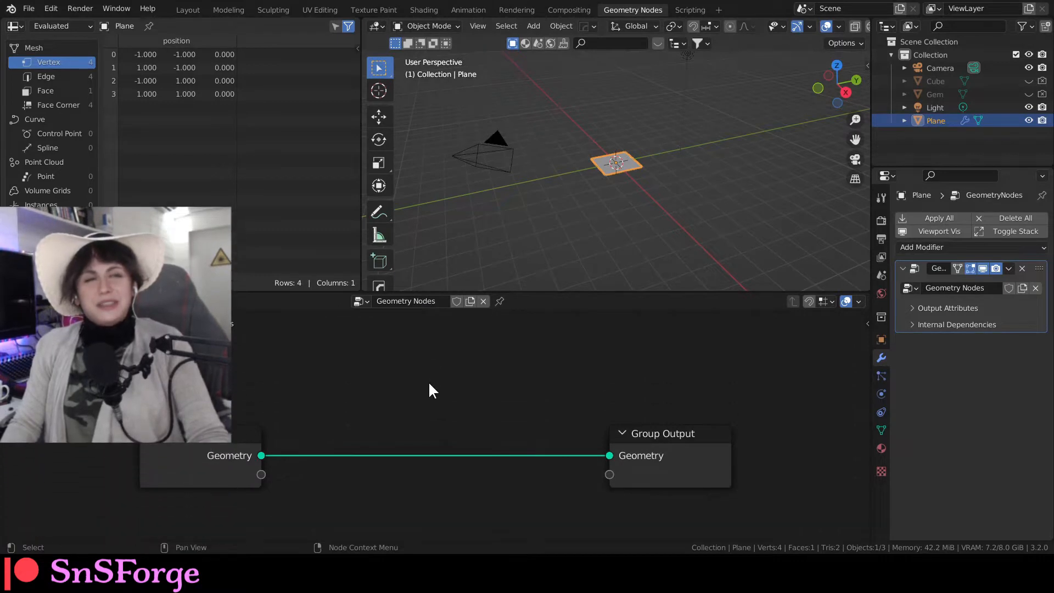
Step: Insert a Mesh to Points node between Group Input and Group Output and set its mode to Faces
{"action": "key", "text": "shift+a"}
{"action": "left_click", "coordinate": [423, 379]}
{"action": "type", "text": "mesh to poi"}
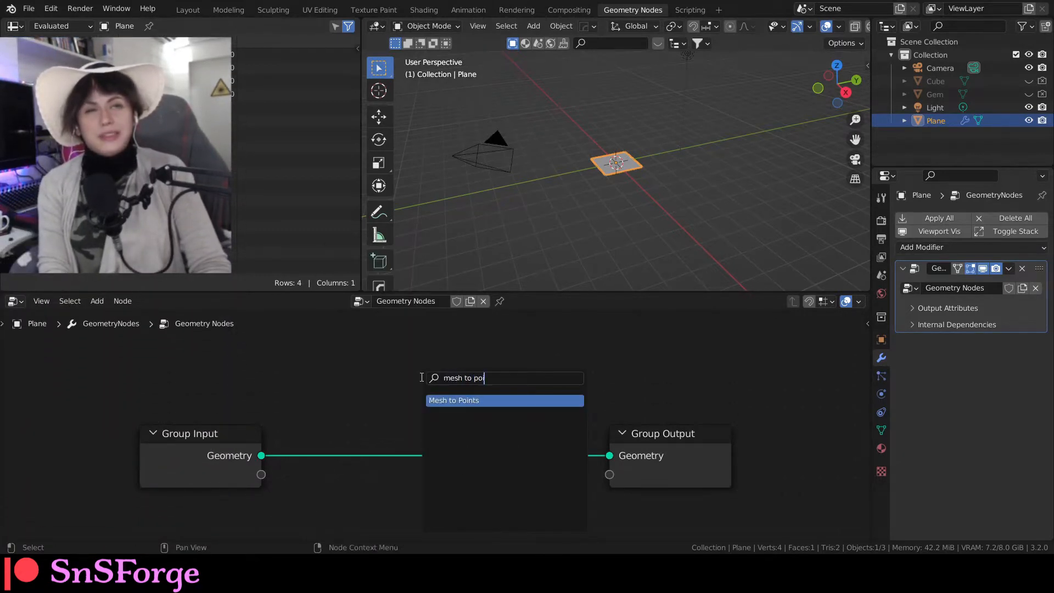
{"action": "key", "text": "Return"}
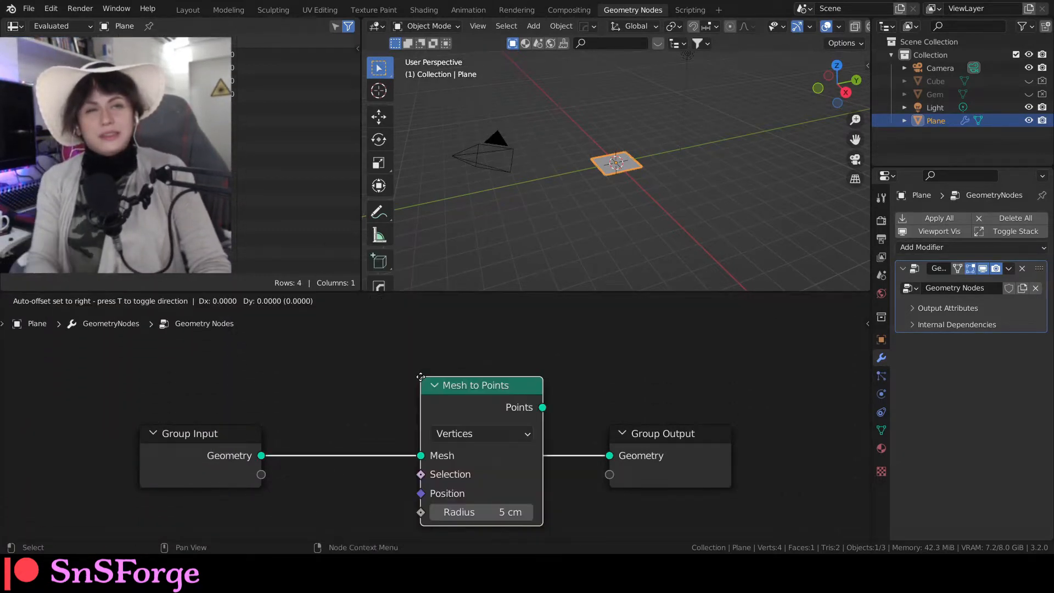
{"action": "left_click", "coordinate": [333, 392]}
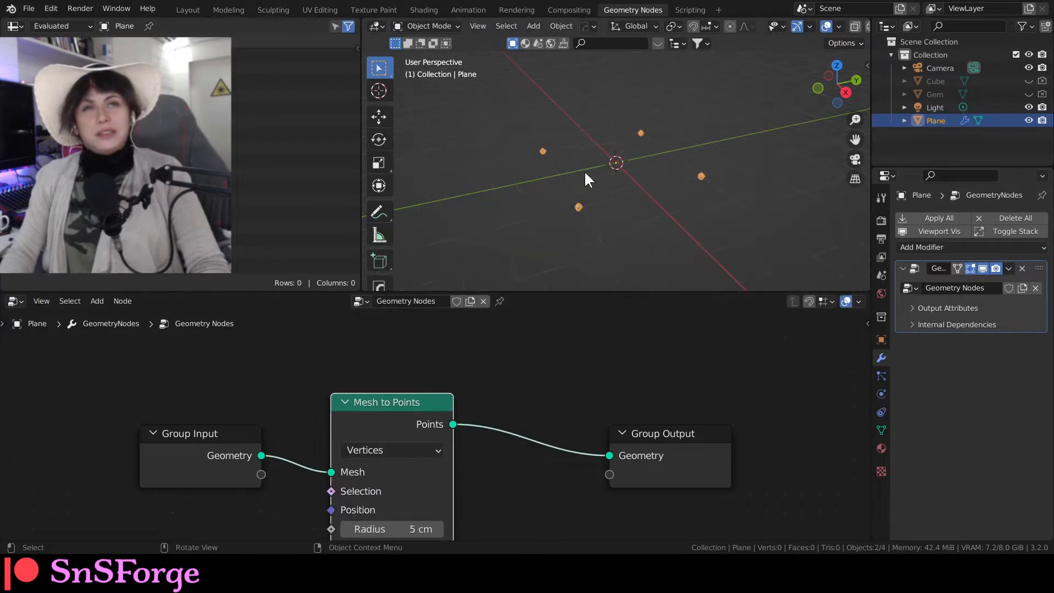
{"action": "middle_click_drag", "start_coordinate": [584, 170], "coordinate": [635, 210]}
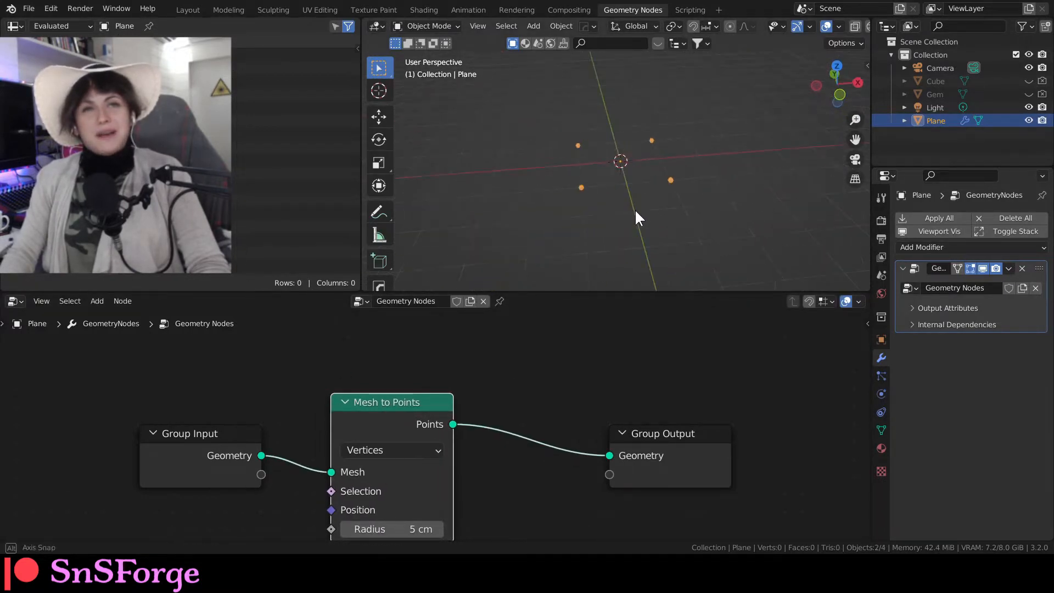
{"action": "scroll", "coordinate": [618, 199], "scroll_direction": "up", "scroll_amount": 5}
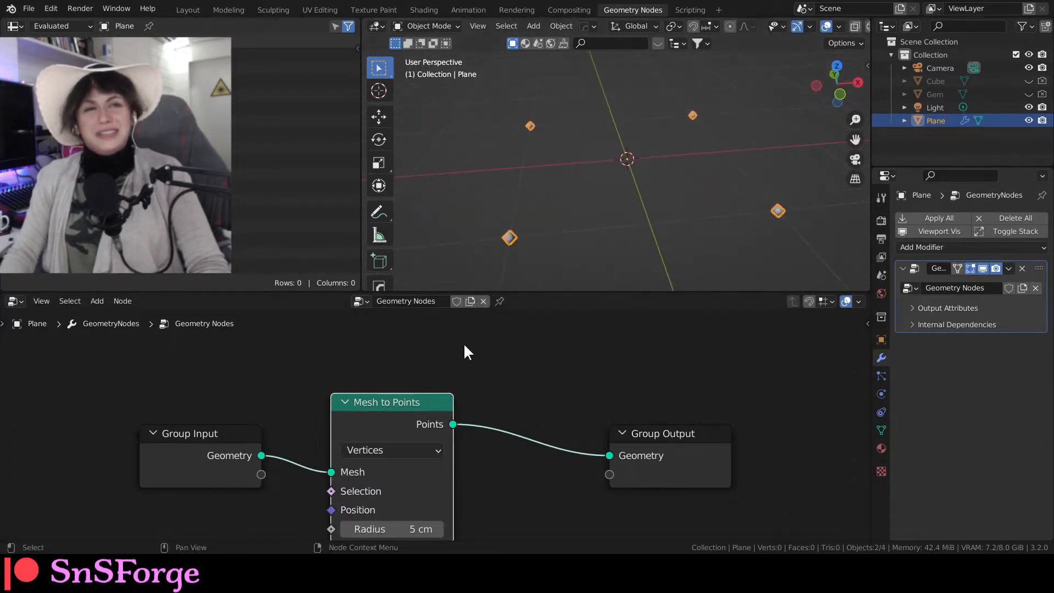
{"action": "left_click", "coordinate": [414, 454]}
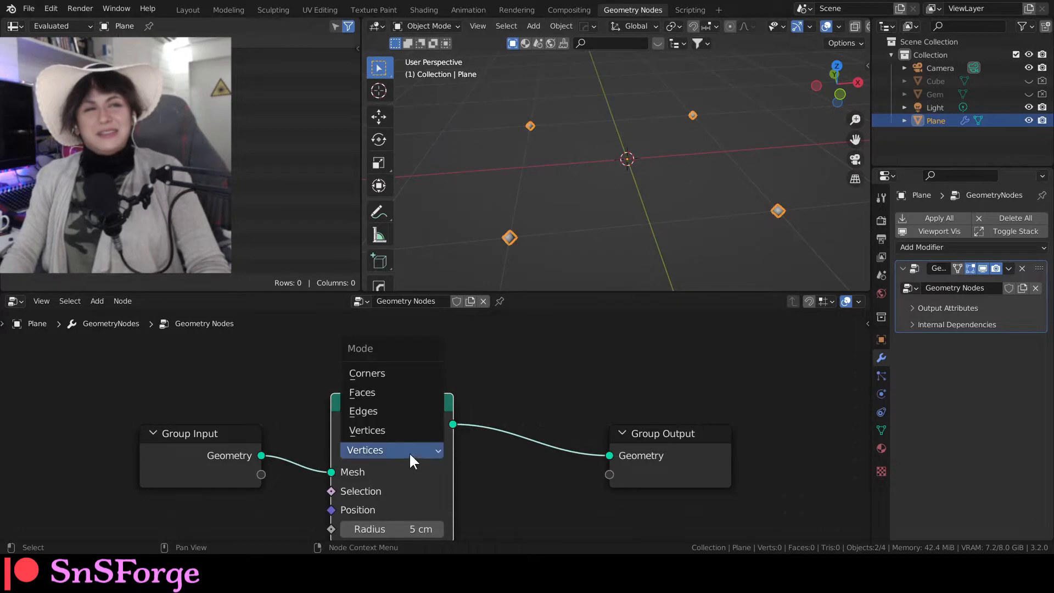
{"action": "left_click", "coordinate": [402, 401]}
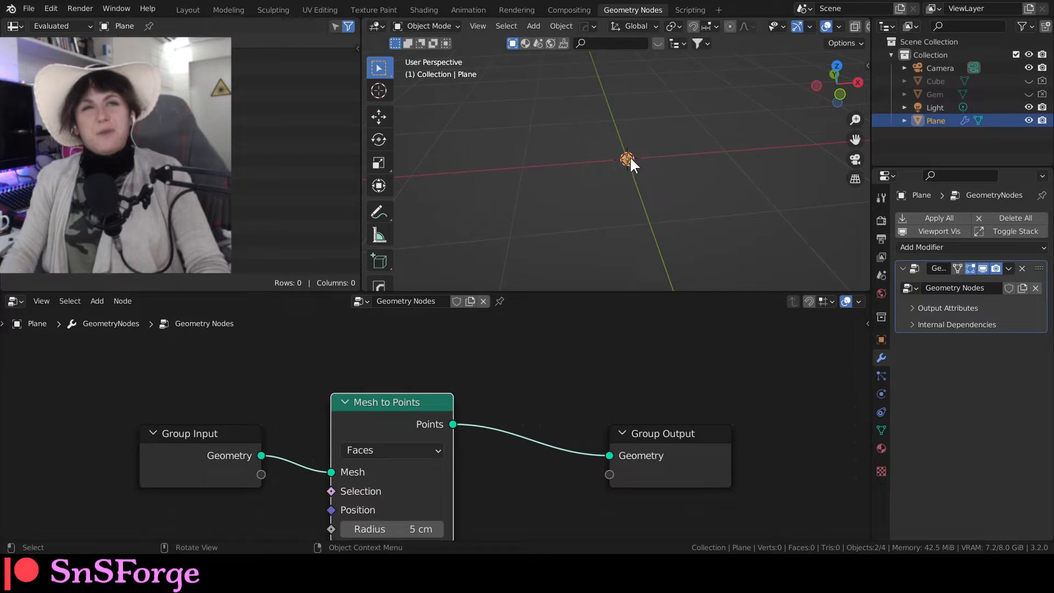
Step: Subdivide the plane's mesh in Edit Mode with 96 cuts
{"action": "key", "text": "Tab"}
{"action": "right_click", "coordinate": [598, 159]}
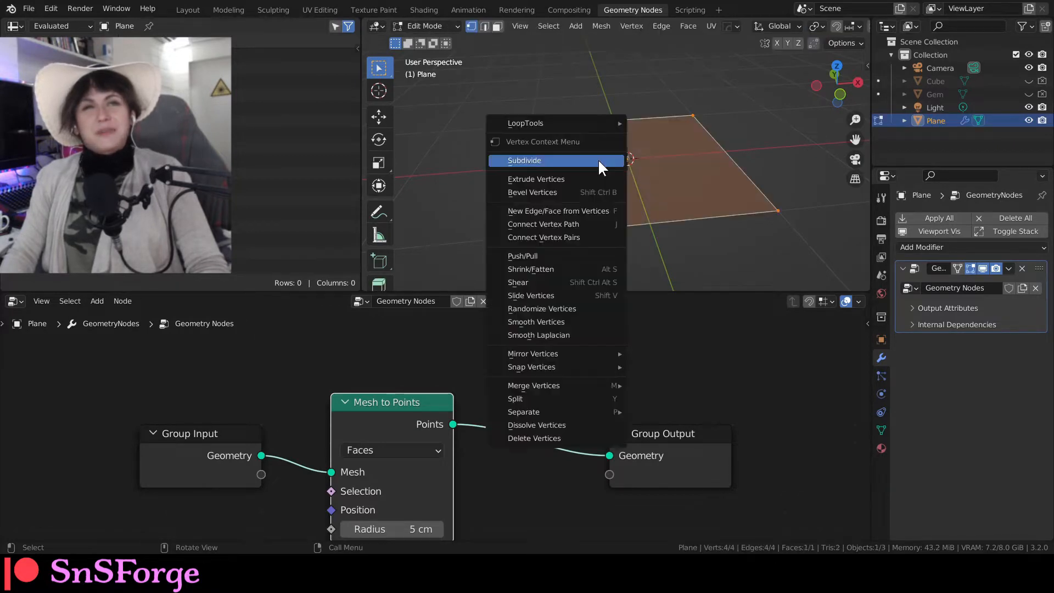
{"action": "left_click", "coordinate": [598, 160]}
{"action": "left_click", "coordinate": [410, 276]}
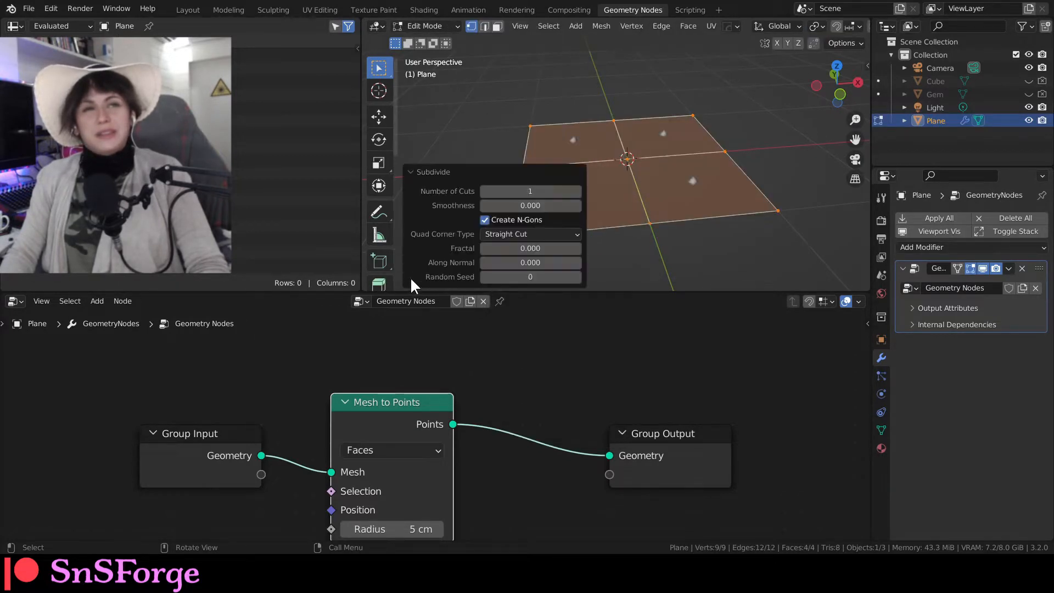
{"action": "left_click", "coordinate": [529, 191]}
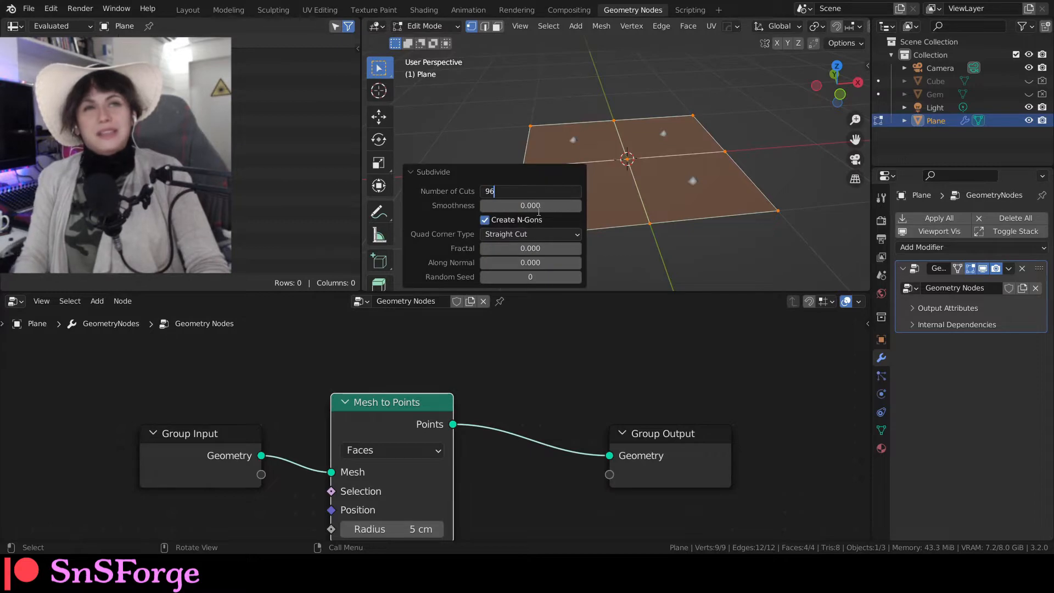
{"action": "type", "text": "96"}
{"action": "key", "text": "Return"}
{"action": "left_click", "coordinate": [509, 383]}
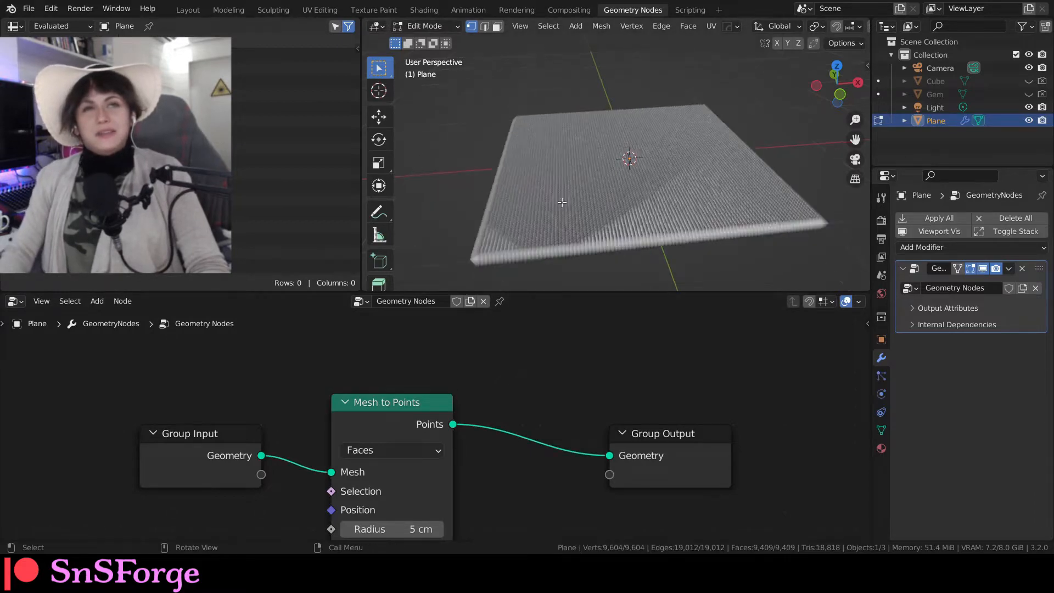
Step: Move the Group Input and Mesh to Points nodes away from Group Output to make room for another node
{"action": "middle_click_drag", "start_coordinate": [540, 207], "coordinate": [579, 263]}
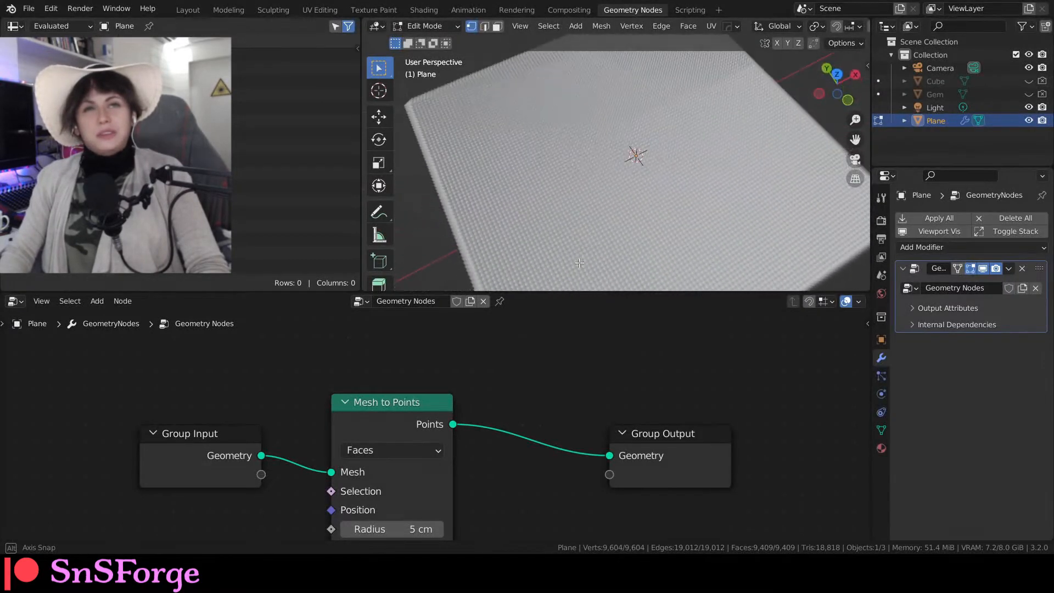
{"action": "scroll", "coordinate": [576, 234], "scroll_direction": "up", "scroll_amount": 4}
{"action": "scroll", "coordinate": [572, 205], "scroll_direction": "down", "scroll_amount": 4}
{"action": "middle_click_drag", "start_coordinate": [555, 206], "coordinate": [543, 171]}
{"action": "left_click_drag", "start_coordinate": [194, 364], "coordinate": [364, 476]}
{"action": "left_click_drag", "start_coordinate": [385, 423], "coordinate": [274, 417]}
Step: Insert an Instance on Points node between Mesh to Points and Group Output
{"action": "left_click", "coordinate": [387, 375]}
{"action": "key", "text": "shift+a"}
{"action": "type", "text": "sinst"}
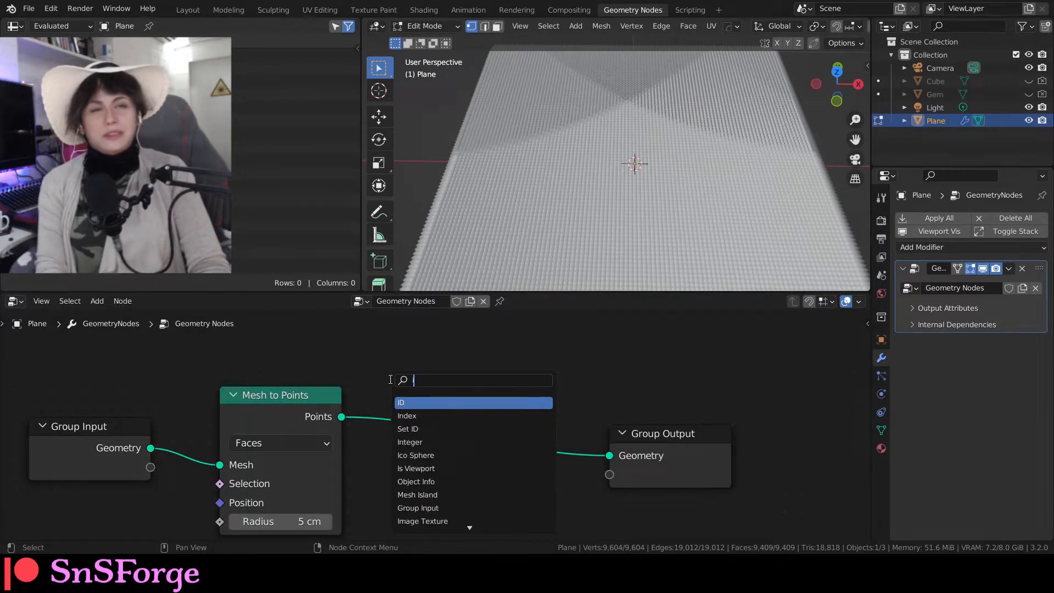
{"action": "key", "text": "Down"}
{"action": "key", "text": "Down"}
{"action": "key", "text": "Down"}
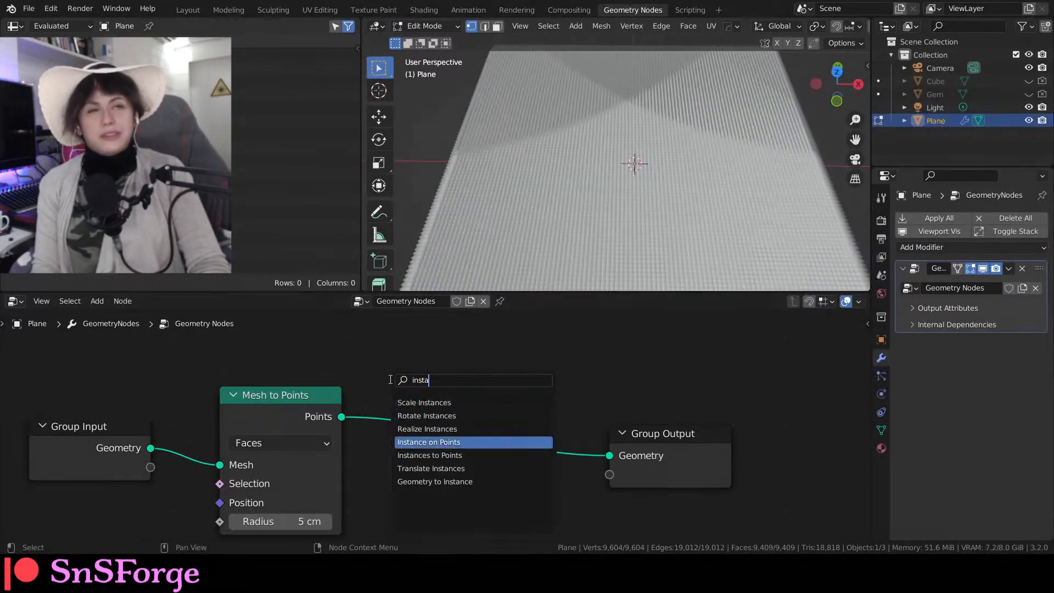
{"action": "key", "text": "Return"}
{"action": "left_click", "coordinate": [398, 383]}
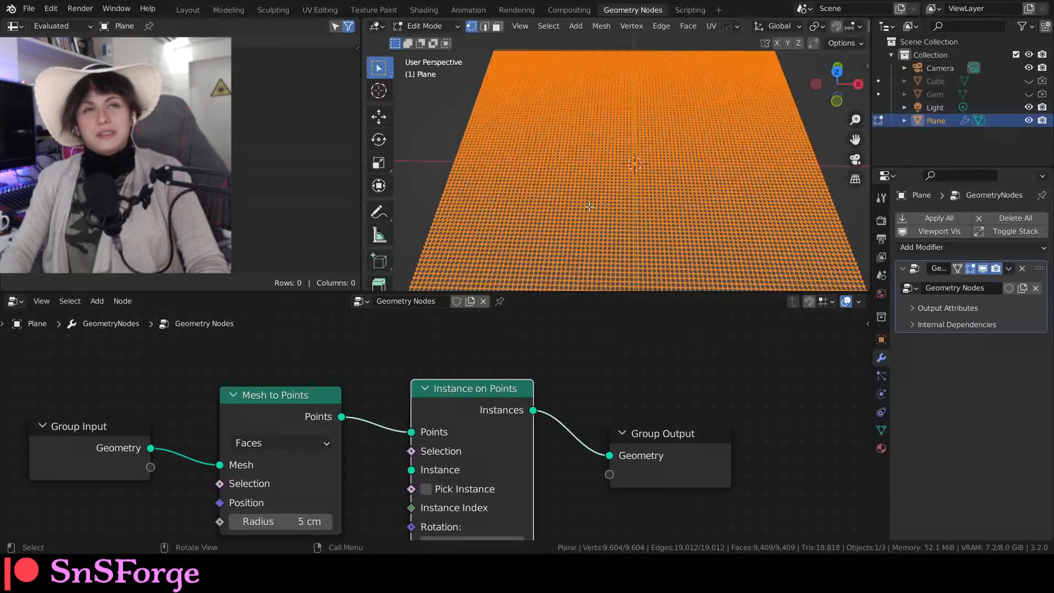
Step: Bring the Gem into the node tree as an Object Info node and connect its Geometry to Instance on Points' Instance input
{"action": "scroll", "coordinate": [587, 231], "scroll_direction": "up", "scroll_amount": 5}
{"action": "middle_click_drag", "start_coordinate": [584, 483], "coordinate": [572, 443]}
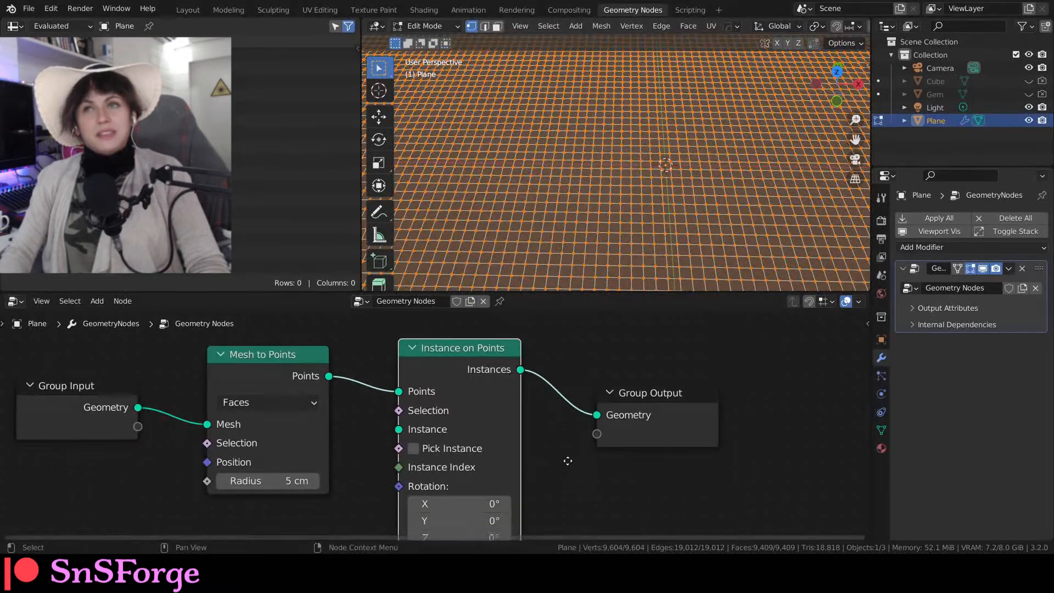
{"action": "left_click_drag", "start_coordinate": [930, 94], "coordinate": [242, 509]}
{"action": "middle_click_drag", "start_coordinate": [371, 487], "coordinate": [404, 424]}
{"action": "left_click_drag", "start_coordinate": [340, 447], "coordinate": [333, 447]}
{"action": "left_click_drag", "start_coordinate": [358, 530], "coordinate": [431, 367]}
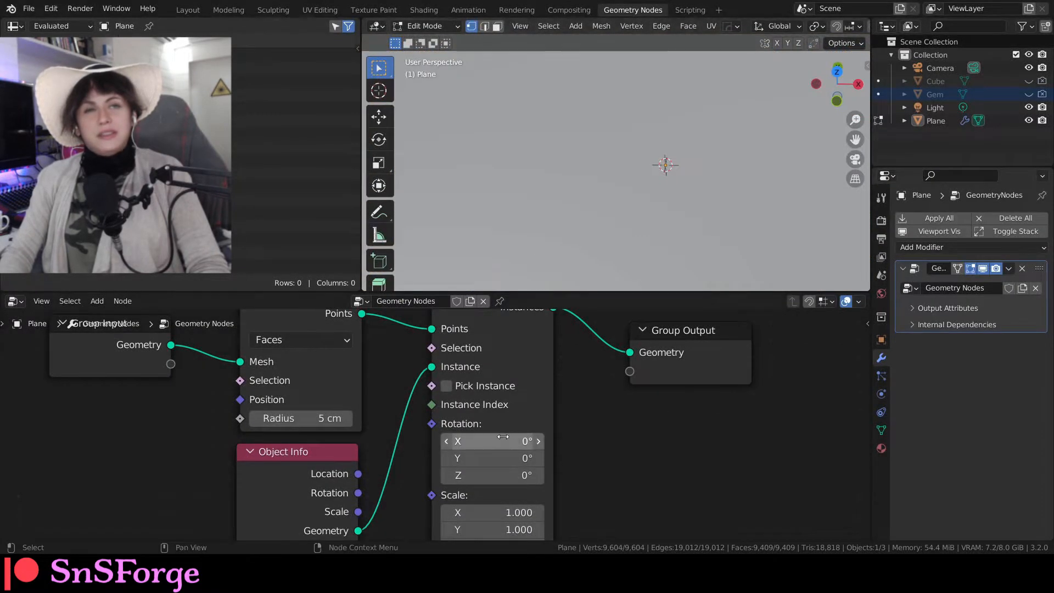
Step: Set the Instance on Points scale to 0.01 on X, Y and Z
{"action": "left_click_drag", "start_coordinate": [495, 511], "coordinate": [516, 537]}
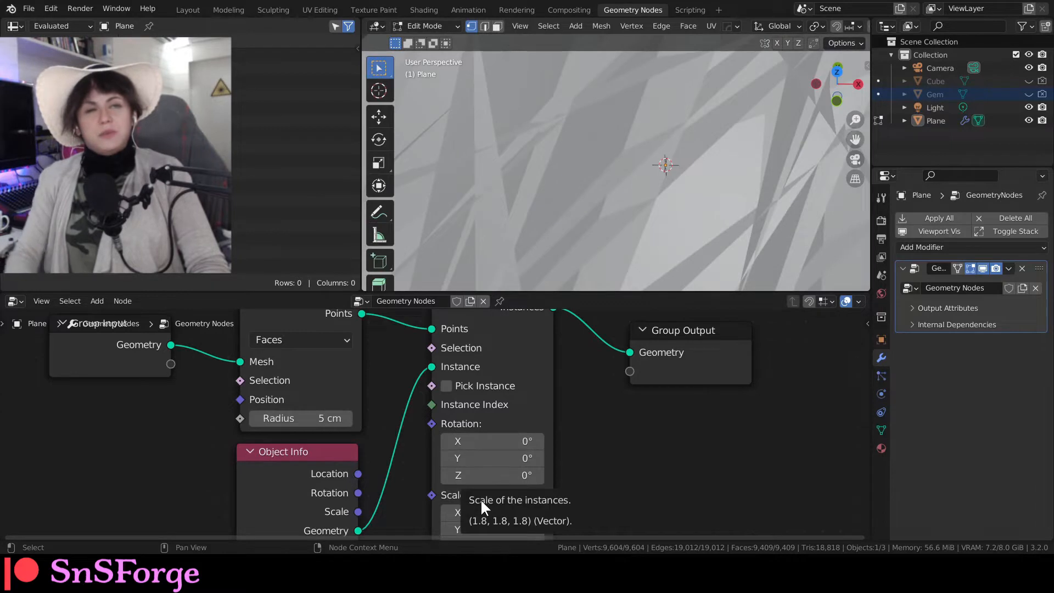
{"action": "middle_click_drag", "start_coordinate": [575, 494], "coordinate": [560, 446]}
{"action": "left_click_drag", "start_coordinate": [483, 460], "coordinate": [470, 494]}
{"action": "type", "text": ".01"}
{"action": "key", "text": "Return"}
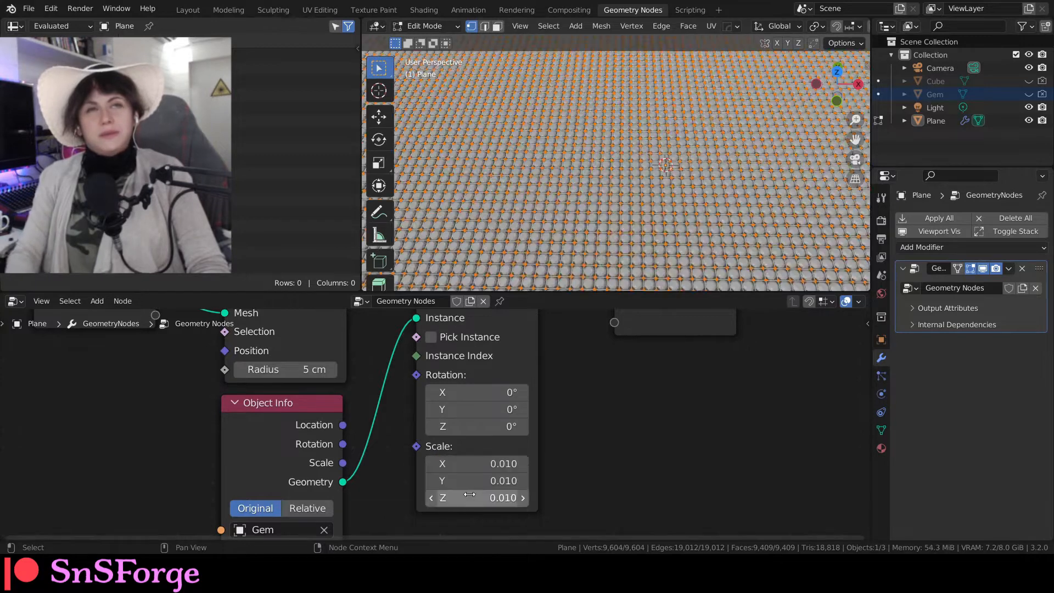
Step: Try an Instance on Points scale of 0.012 on all three axes
{"action": "scroll", "coordinate": [500, 234], "scroll_direction": "up", "scroll_amount": 6}
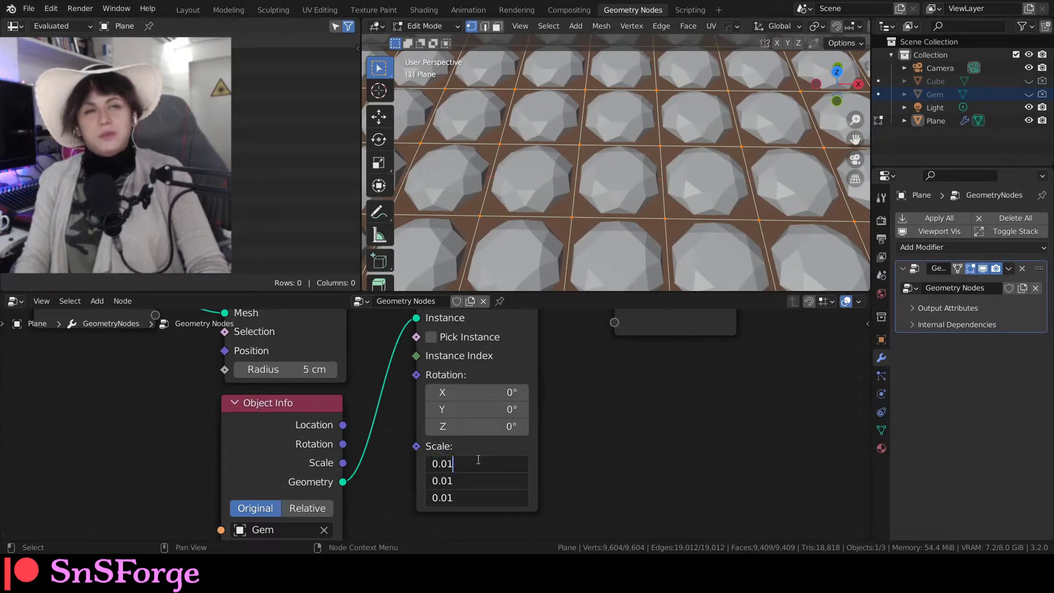
{"action": "type", "text": "2"}
{"action": "key", "text": "Return"}
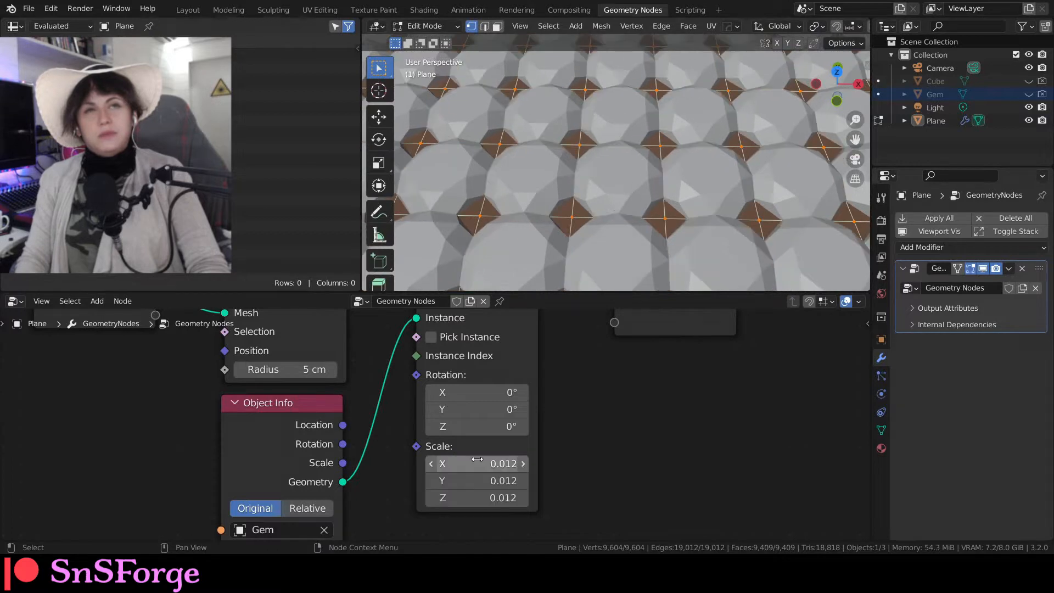
Step: Set the Instance on Points scale to 0.011 on X, Y and Z
{"action": "left_click_drag", "start_coordinate": [478, 464], "coordinate": [480, 495]}
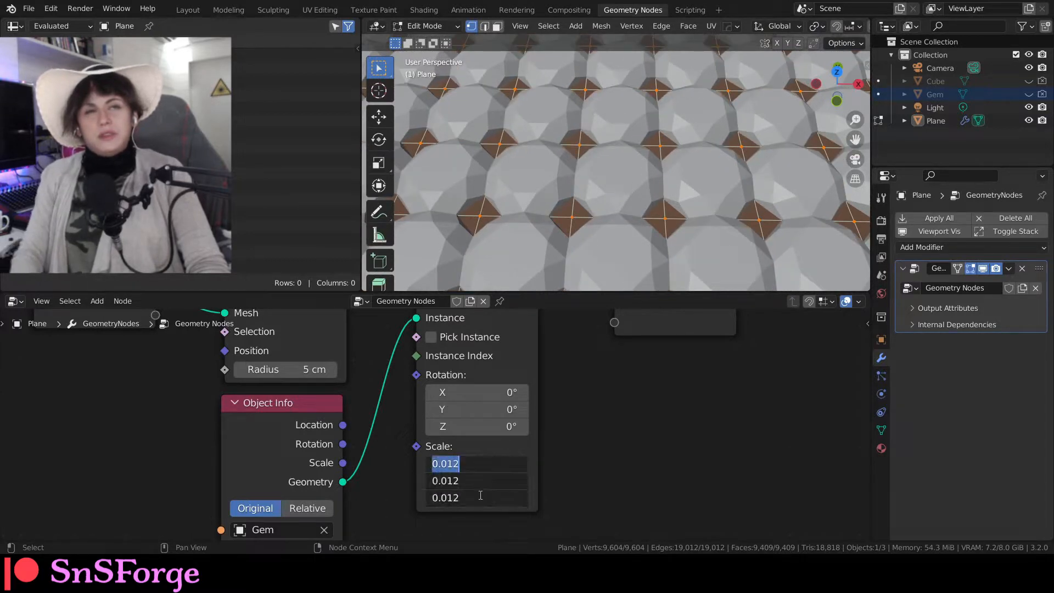
{"action": "type", "text": "0."}
{"action": "key", "text": "Return"}
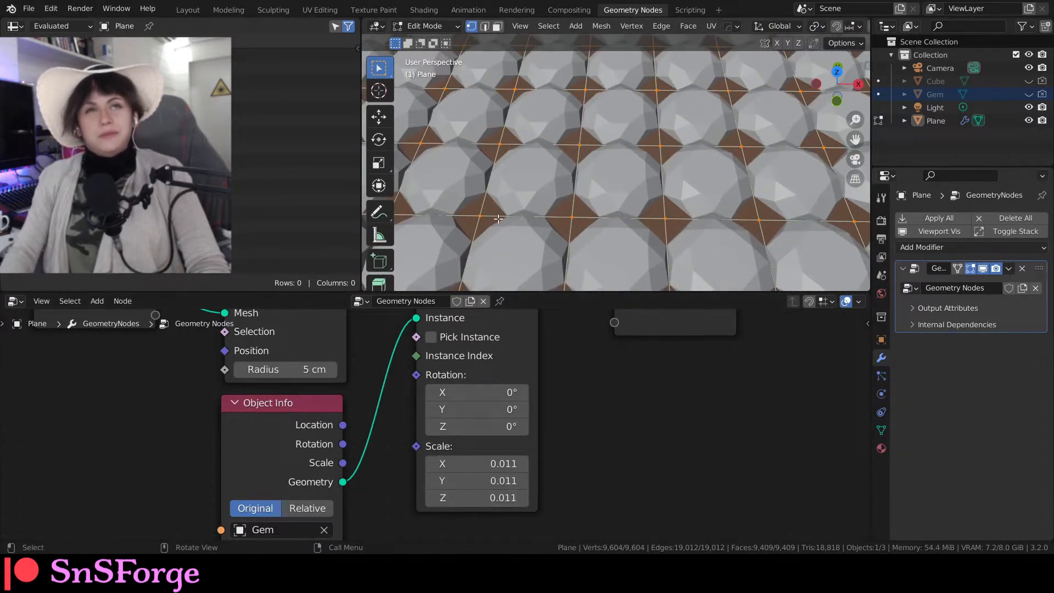
Step: Enlarge the node editor and spread the node tree apart, leaving a wide gap between Instance on Points and Group Output
{"action": "middle_click_drag", "start_coordinate": [497, 242], "coordinate": [488, 196]}
{"action": "scroll", "coordinate": [486, 194], "scroll_direction": "down", "scroll_amount": 16}
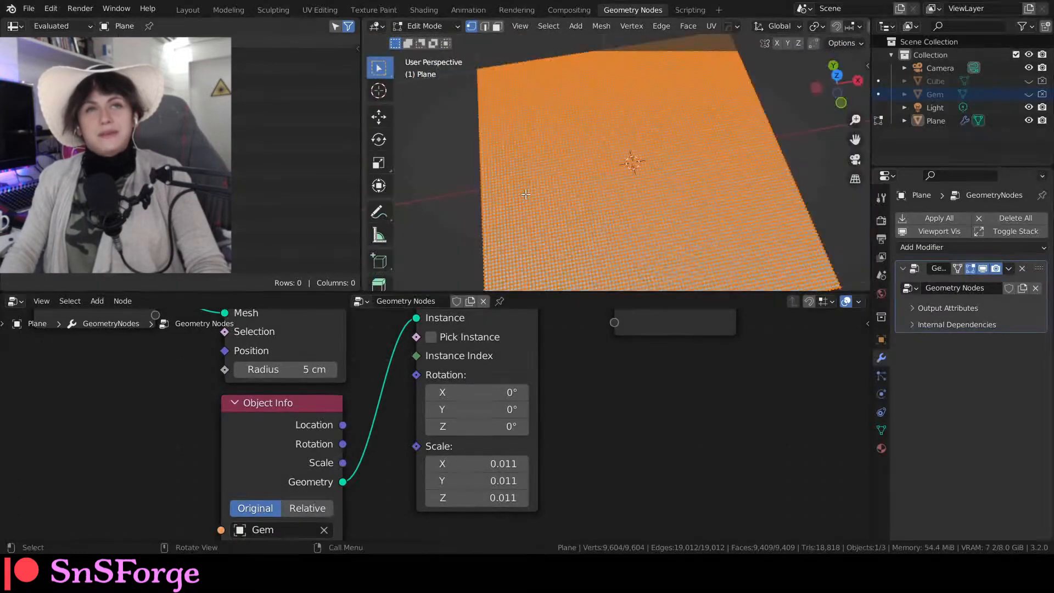
{"action": "scroll", "coordinate": [487, 194], "scroll_direction": "up", "scroll_amount": 6}
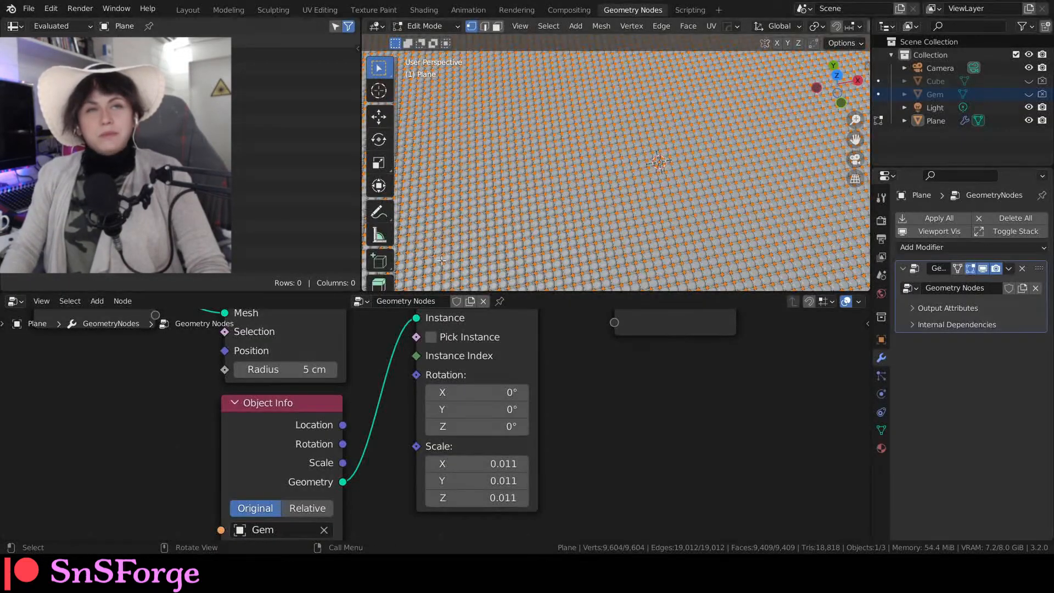
{"action": "left_click_drag", "start_coordinate": [465, 291], "coordinate": [475, 162]}
{"action": "middle_click_drag", "start_coordinate": [605, 357], "coordinate": [492, 426]}
{"action": "scroll", "coordinate": [479, 341], "scroll_direction": "down", "scroll_amount": 3}
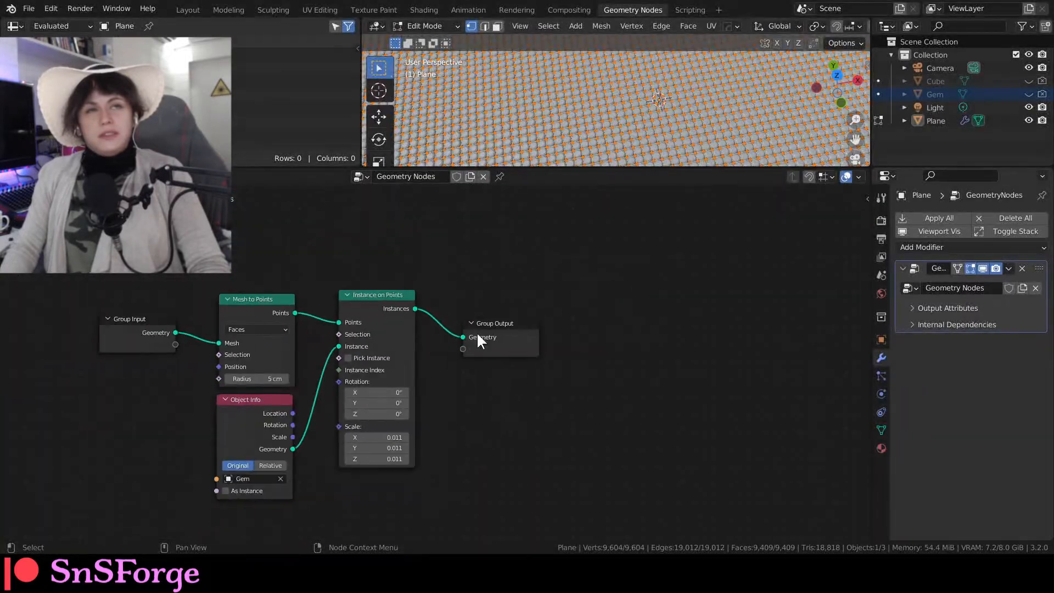
{"action": "left_click_drag", "start_coordinate": [128, 277], "coordinate": [372, 490]}
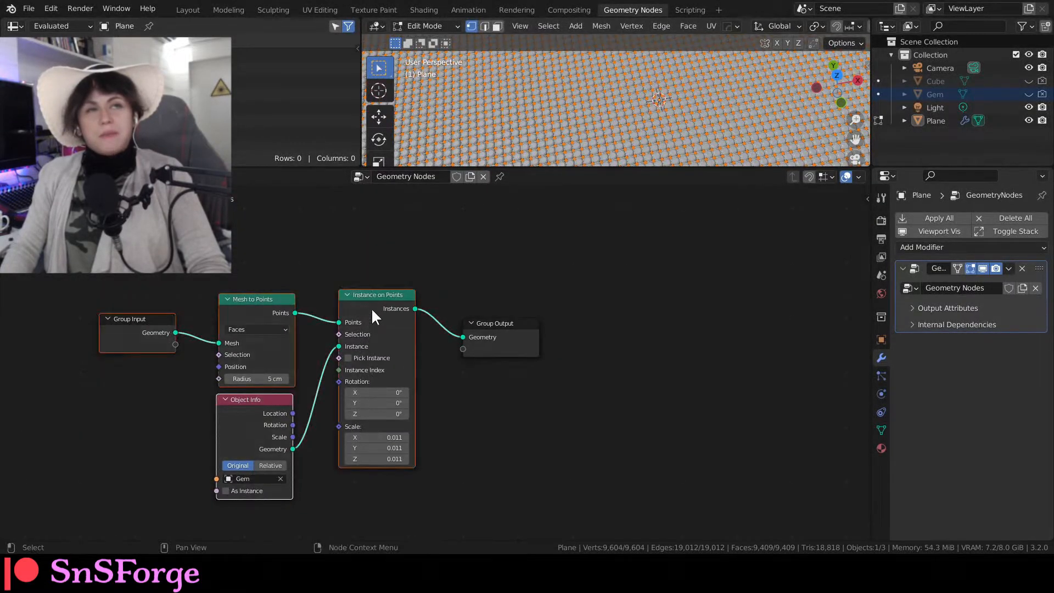
{"action": "left_click_drag", "start_coordinate": [409, 305], "coordinate": [369, 312]}
{"action": "left_click_drag", "start_coordinate": [484, 324], "coordinate": [621, 320]}
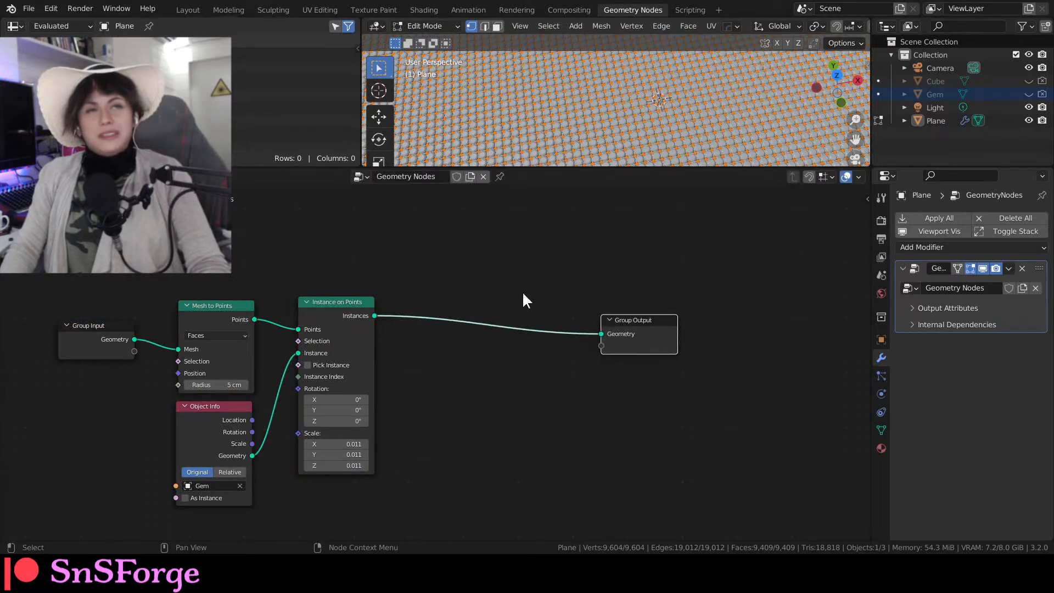
Step: Add a Realize Instances node on the link between Instance on Points and Group Output
{"action": "key", "text": "shift+a"}
{"action": "type", "text": "si"}
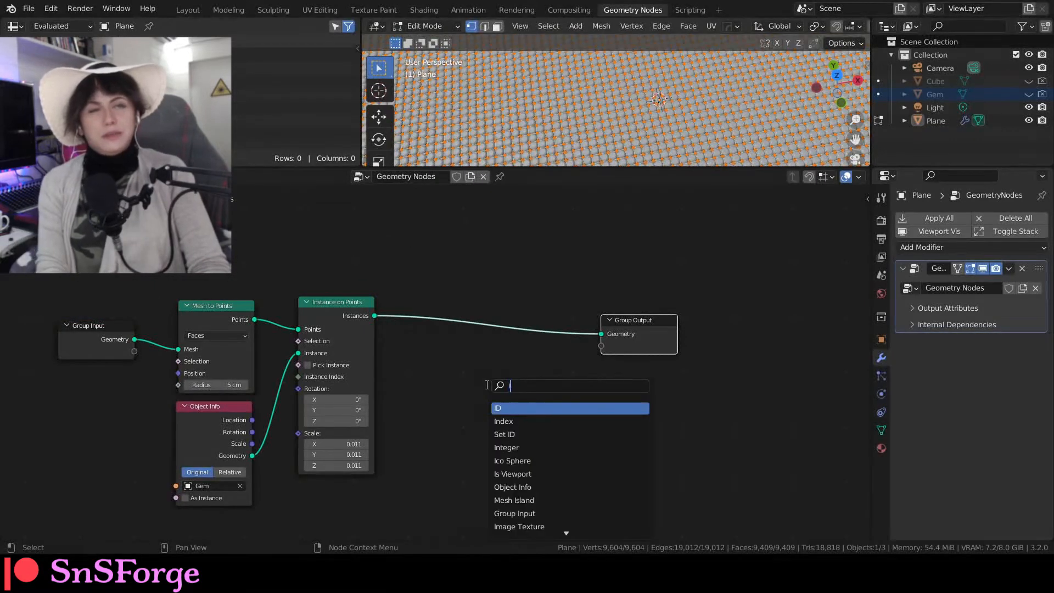
{"action": "key", "text": "BackSpace"}
{"action": "type", "text": "real"}
{"action": "key", "text": "Return"}
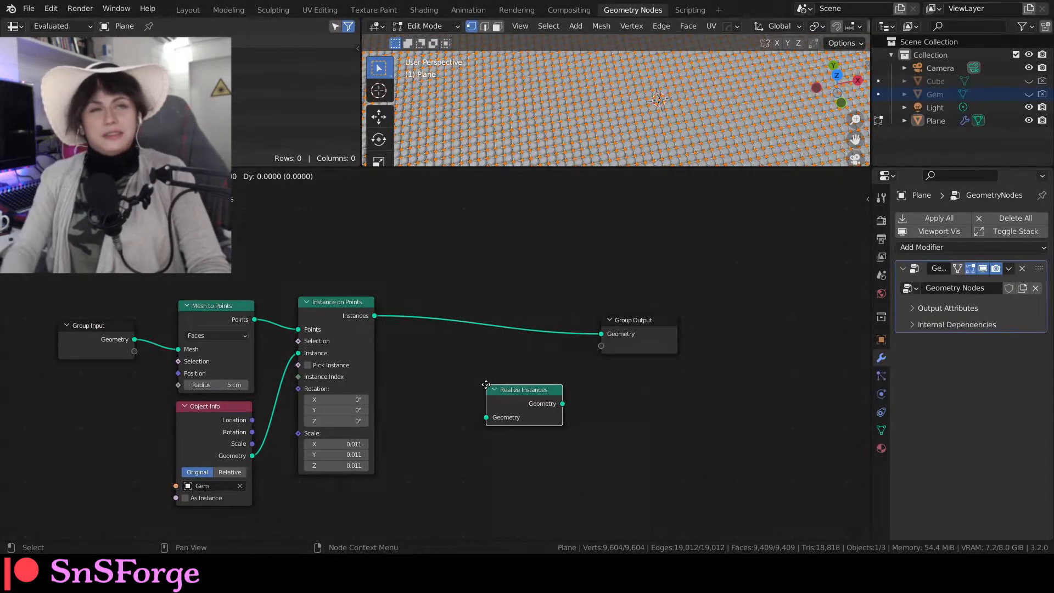
{"action": "left_click", "coordinate": [409, 286]}
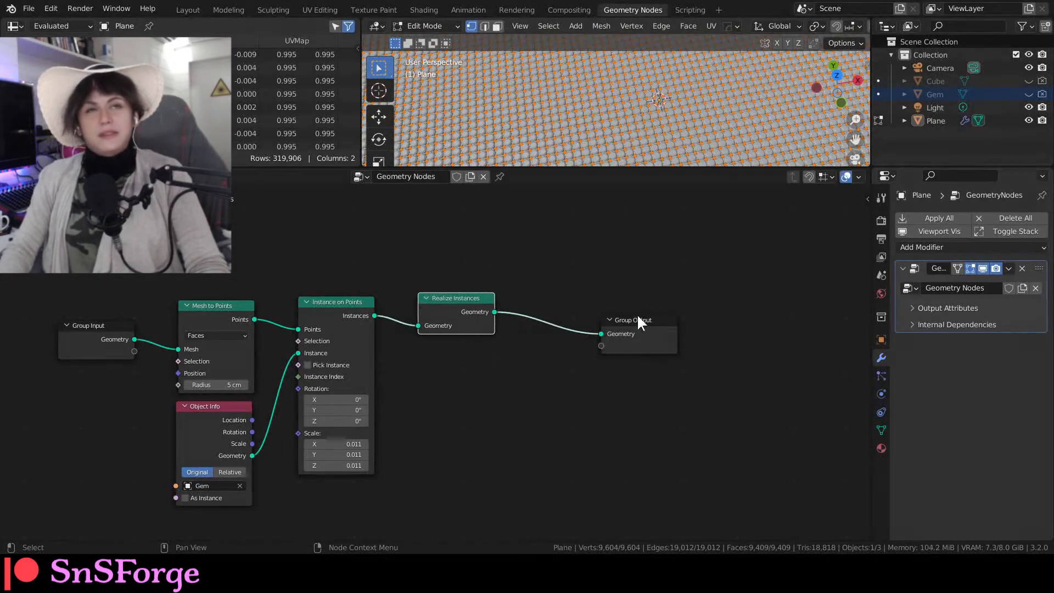
Step: Insert a Set Material node between Realize Instances and Group Output and assign the existing Material to it
{"action": "left_click_drag", "start_coordinate": [638, 321], "coordinate": [677, 309]}
{"action": "key", "text": "shift+a"}
{"action": "type", "text": "se"}
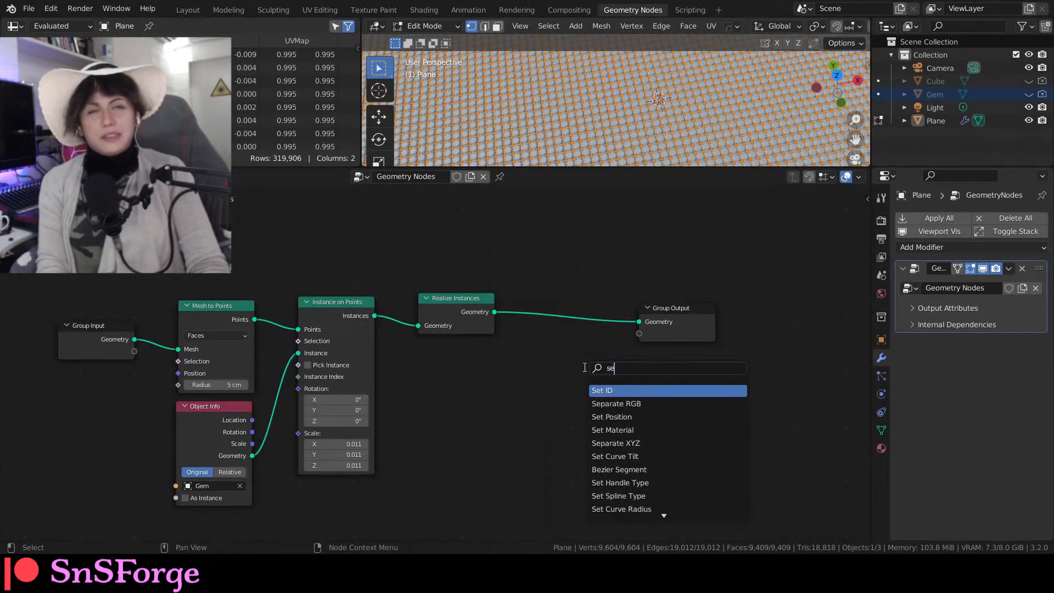
{"action": "type", "text": "t mat"}
{"action": "key", "text": "Return"}
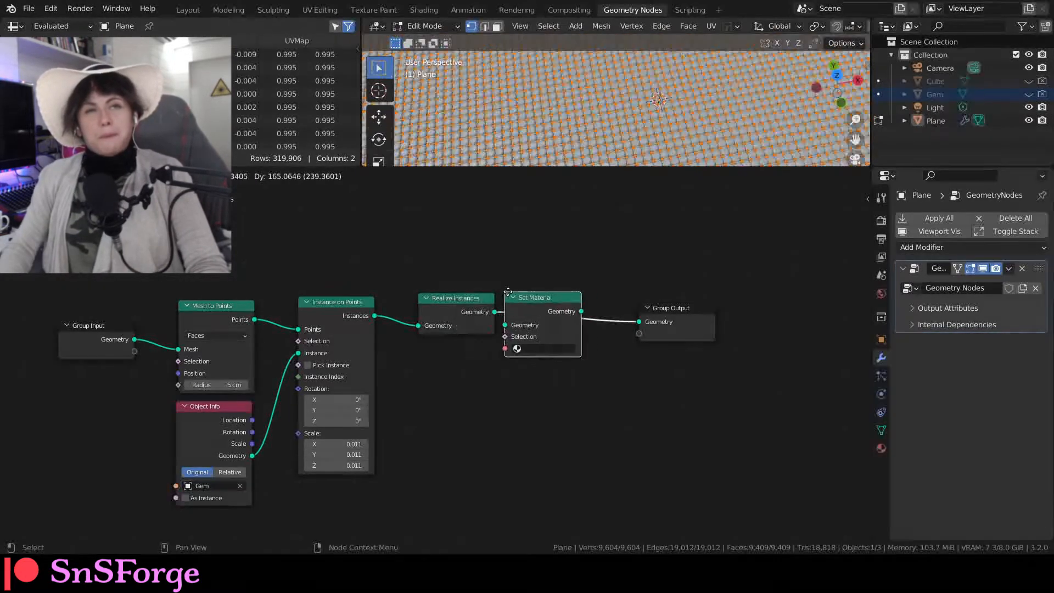
{"action": "left_click", "coordinate": [541, 299]}
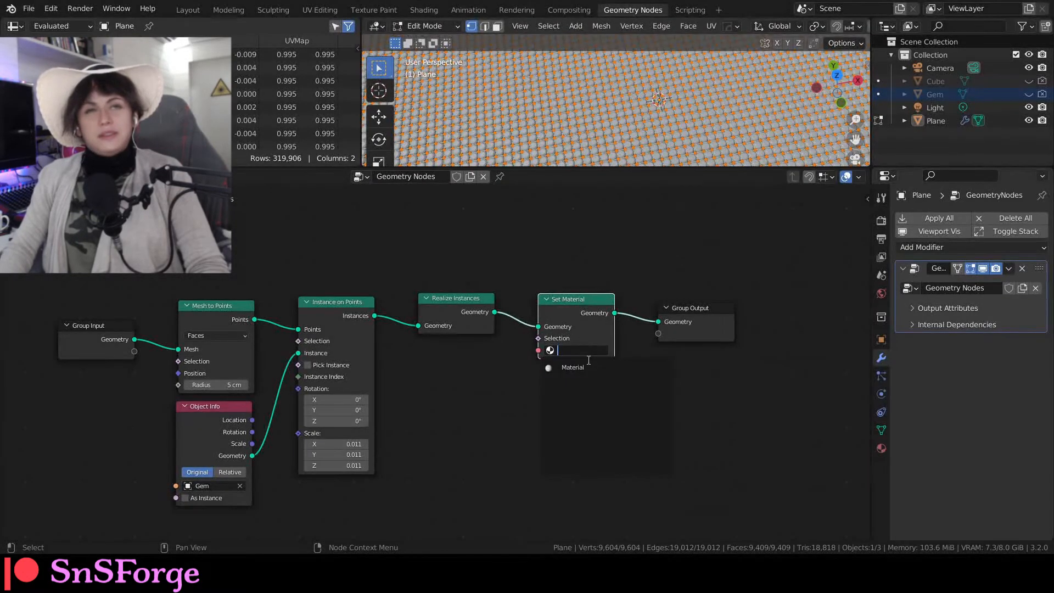
{"action": "left_click", "coordinate": [582, 367]}
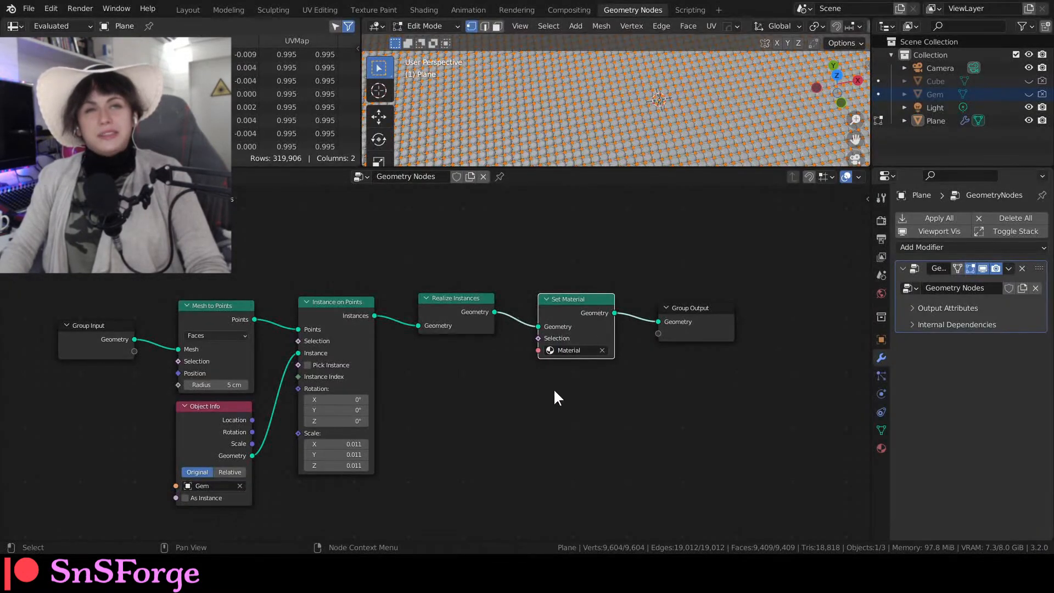
Step: Widen the 3D viewport over the spreadsheet area to give the gem grid more room
{"action": "scroll", "coordinate": [554, 392], "scroll_direction": "up", "scroll_amount": 2}
{"action": "middle_click_drag", "start_coordinate": [488, 417], "coordinate": [487, 417]}
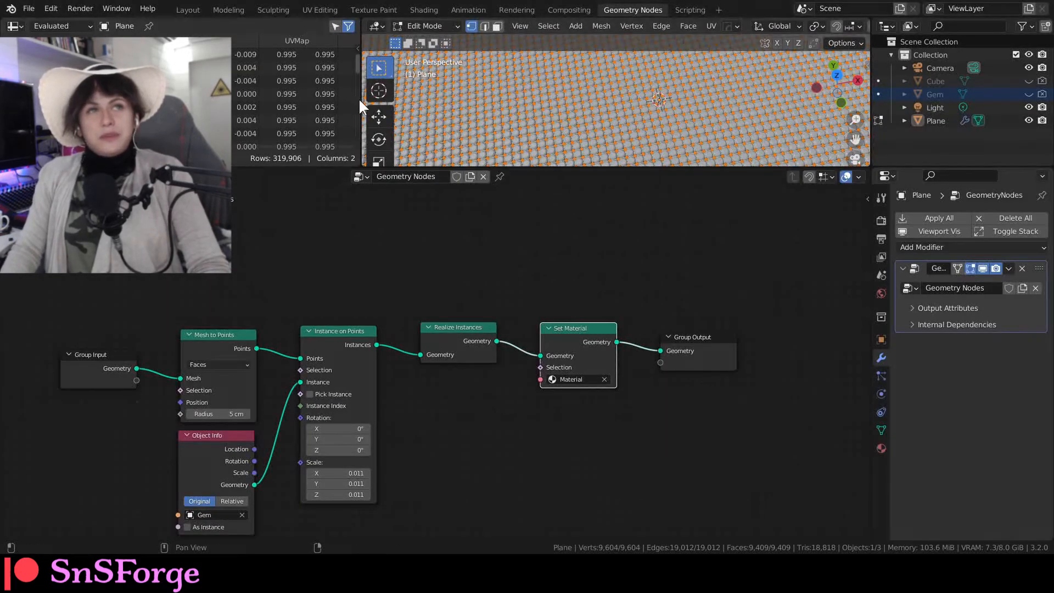
{"action": "left_click_drag", "start_coordinate": [361, 104], "coordinate": [233, 132]}
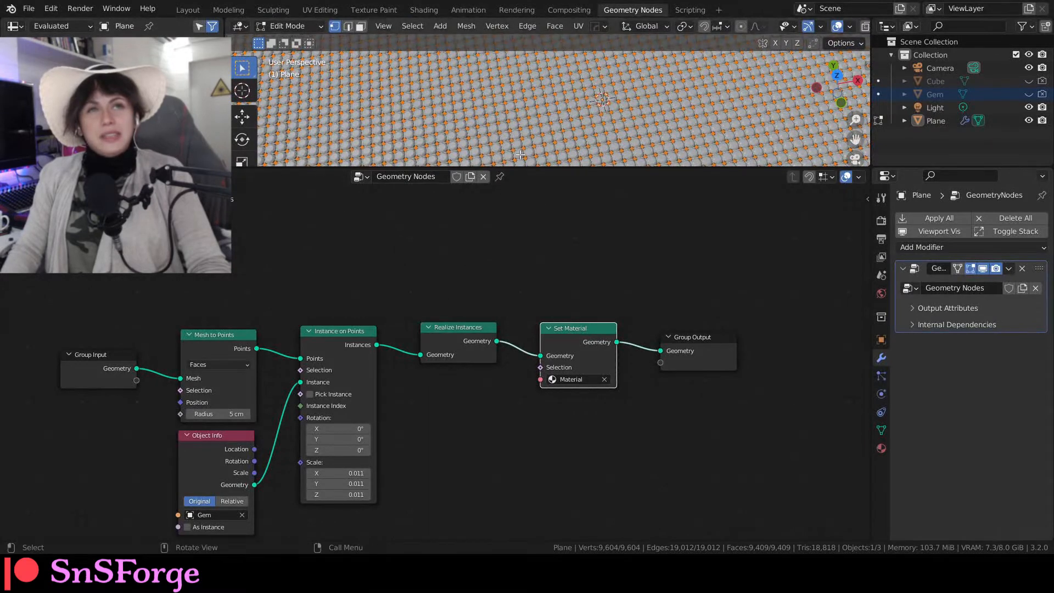
{"action": "scroll", "coordinate": [520, 155], "scroll_direction": "down", "scroll_amount": 6}
{"action": "scroll", "coordinate": [461, 111], "scroll_direction": "up", "scroll_amount": 6}
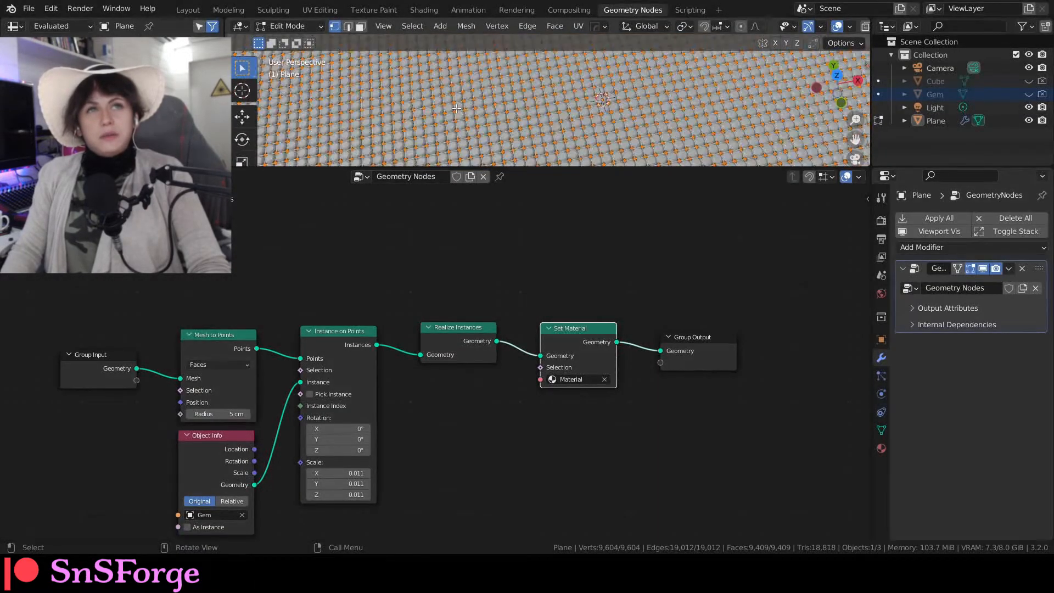
{"action": "scroll", "coordinate": [456, 109], "scroll_direction": "down", "scroll_amount": 2}
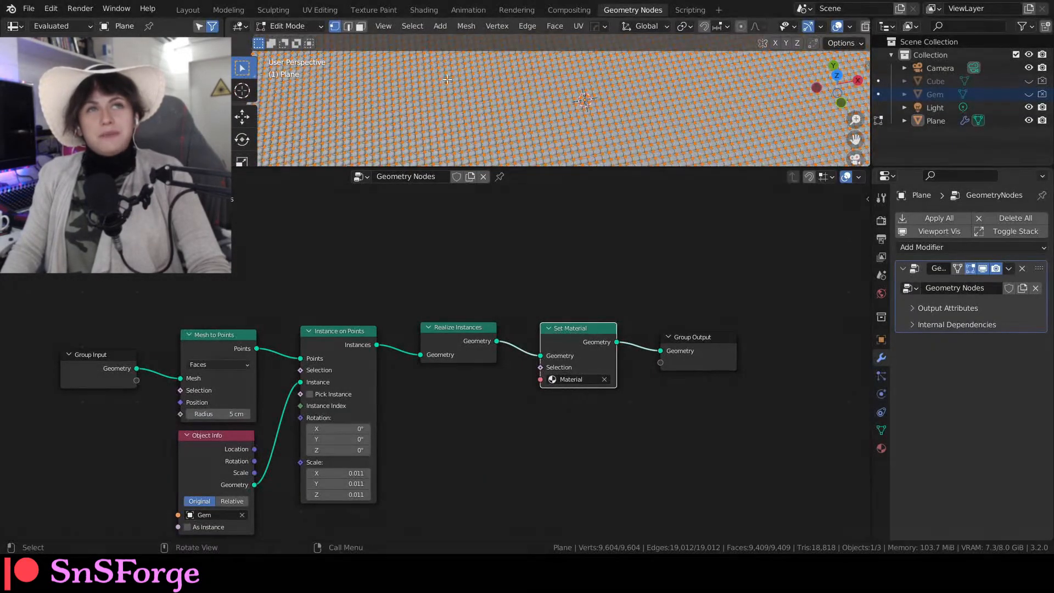
Step: Switch to the Shading workspace and assign the existing Material to the plane's material slot
{"action": "left_click", "coordinate": [424, 10]}
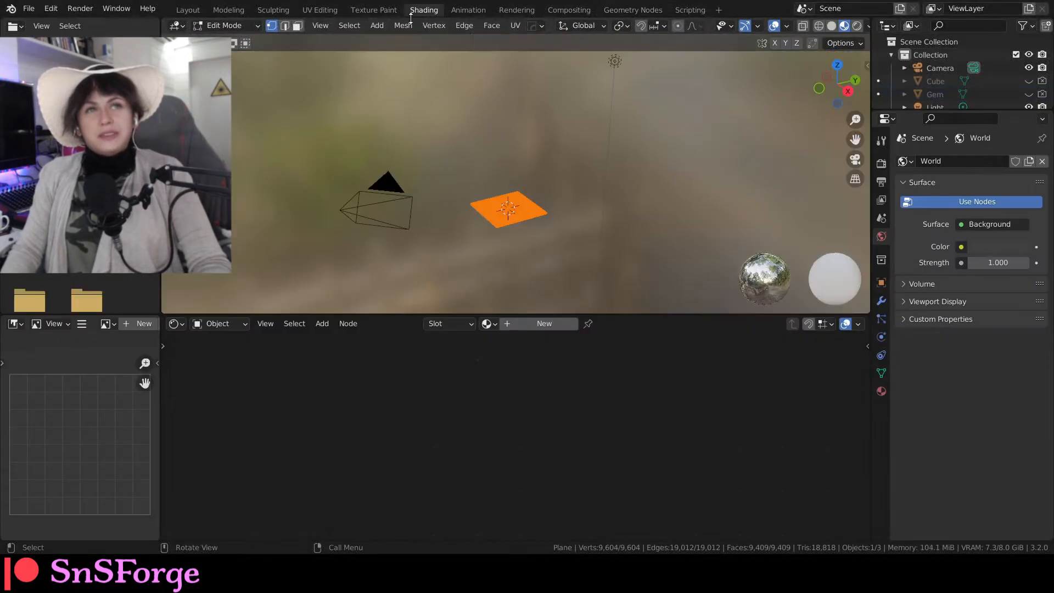
{"action": "left_click", "coordinate": [489, 324]}
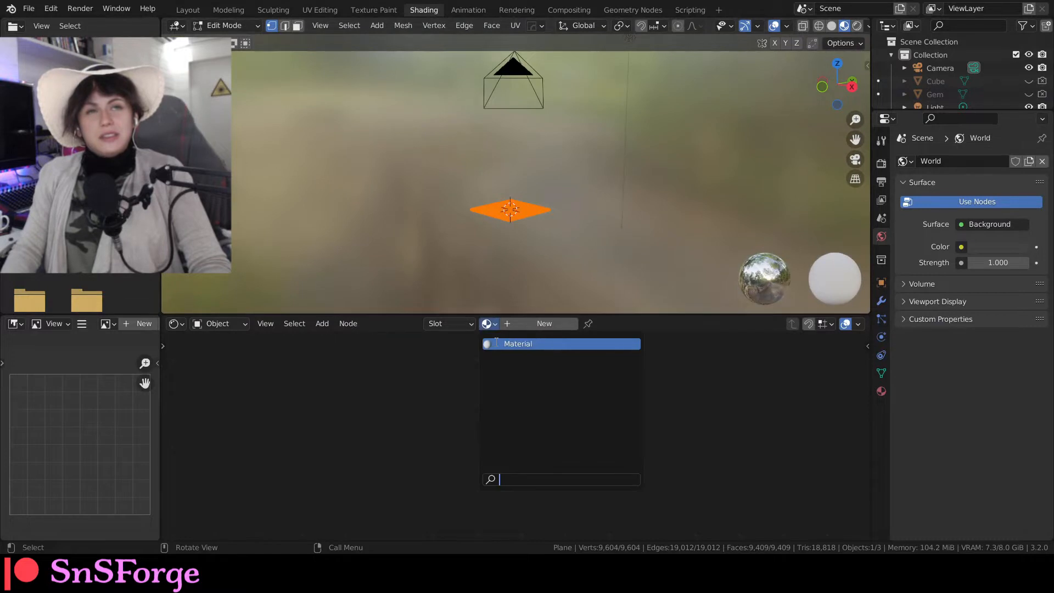
{"action": "left_click", "coordinate": [497, 344]}
{"action": "scroll", "coordinate": [480, 247], "scroll_direction": "up", "scroll_amount": 6}
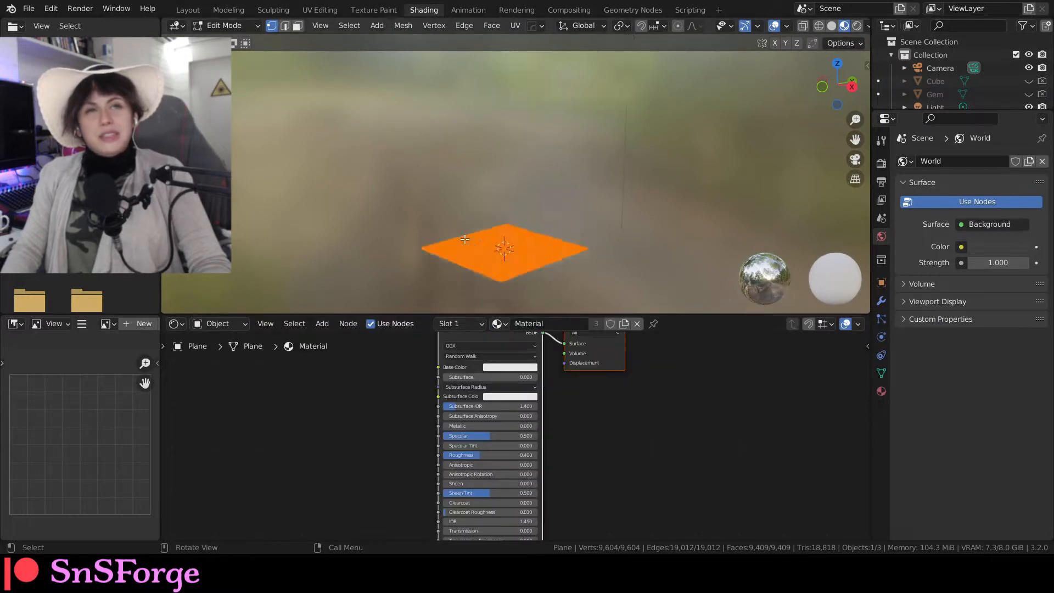
{"action": "middle_click_drag", "start_coordinate": [479, 247], "coordinate": [528, 205]}
{"action": "scroll", "coordinate": [479, 277], "scroll_direction": "up", "scroll_amount": 4}
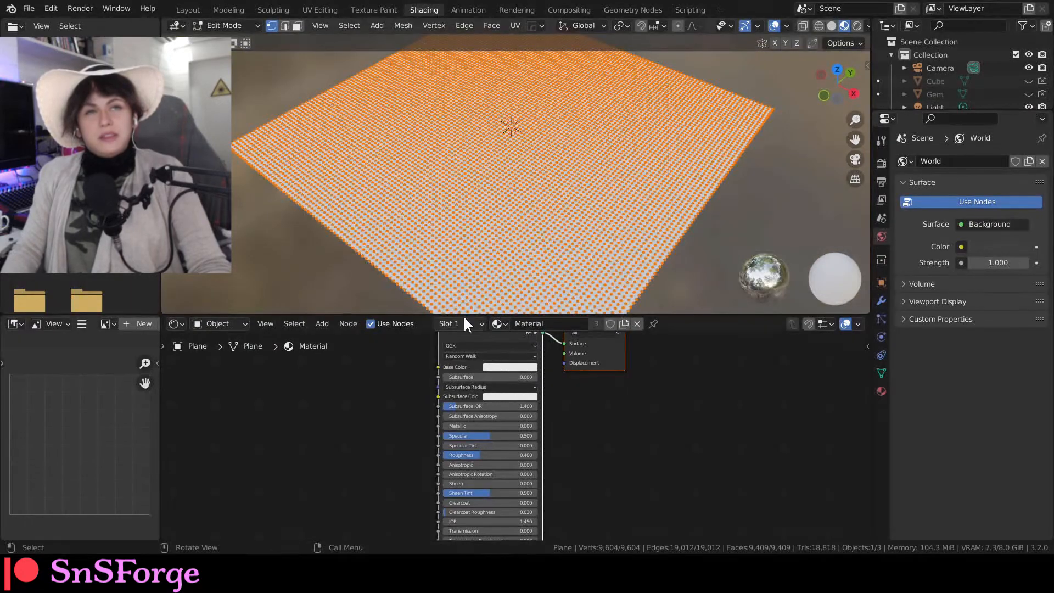
Step: Add an Image Texture with Mapping and Texture Coordinate nodes to the Principled BSDF's Base Color and load Logo-Square-transparent (Copy).png
{"action": "left_click_drag", "start_coordinate": [465, 314], "coordinate": [465, 226]}
{"action": "middle_click_drag", "start_coordinate": [470, 174], "coordinate": [518, 195]}
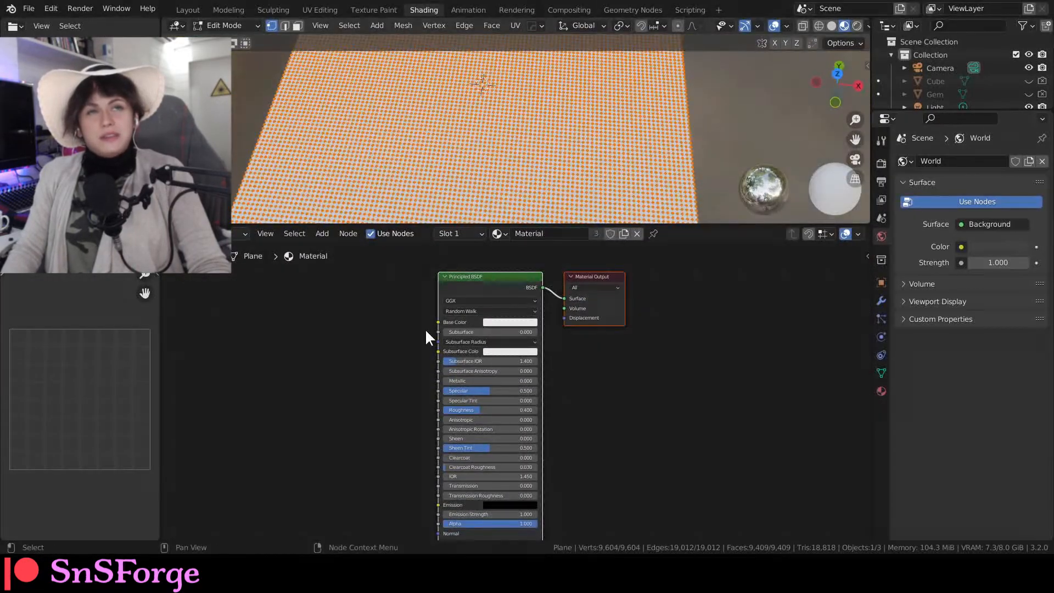
{"action": "left_click", "coordinate": [494, 294]}
{"action": "key", "text": "ctrl+t"}
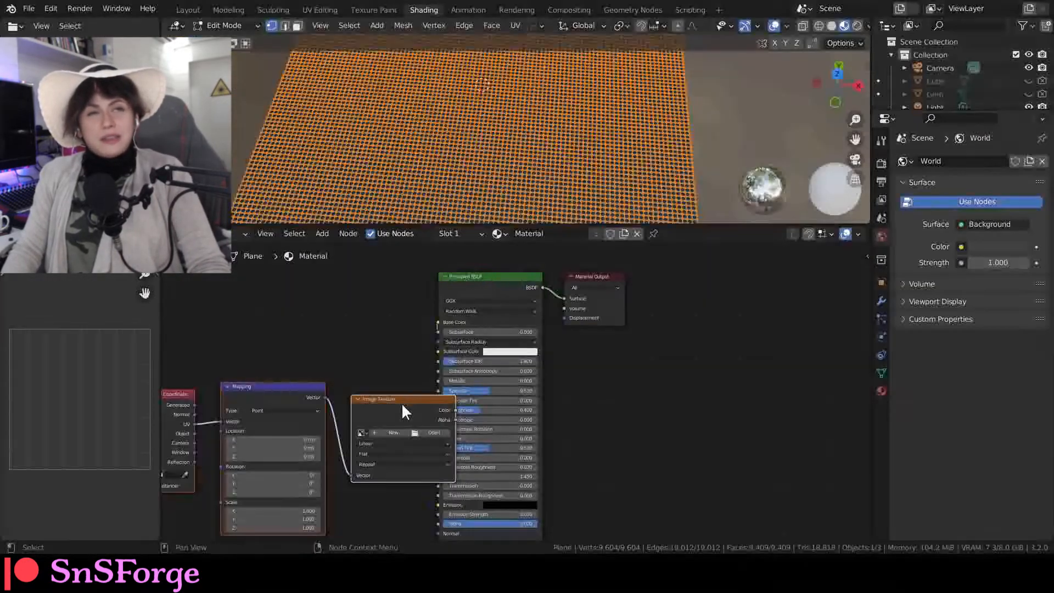
{"action": "left_click_drag", "start_coordinate": [404, 400], "coordinate": [354, 306]}
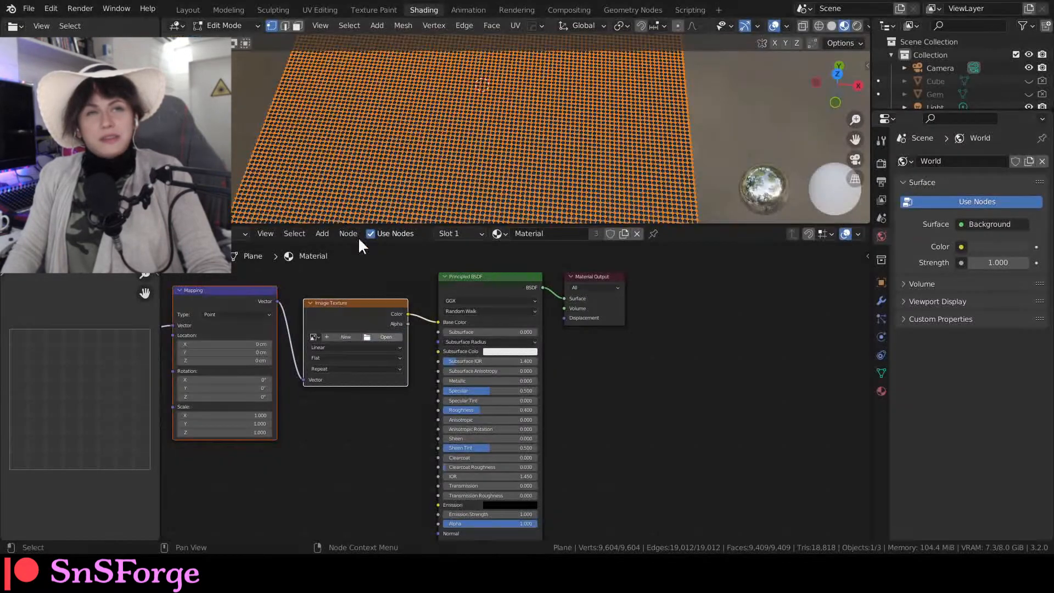
{"action": "double_click", "coordinate": [624, 276]}
{"action": "scroll", "coordinate": [516, 392], "scroll_direction": "up", "scroll_amount": 2}
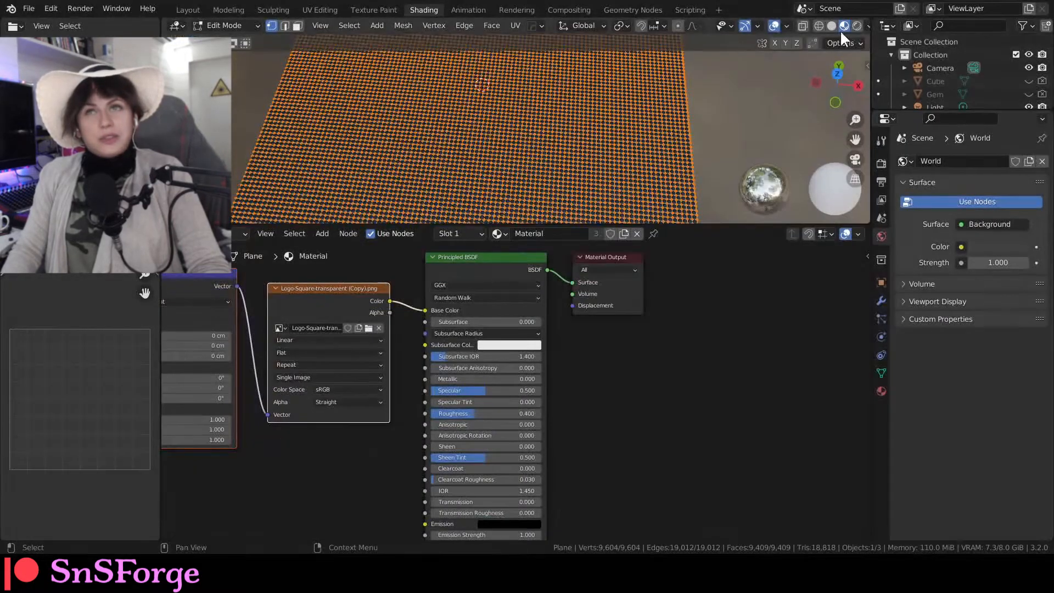
Step: Set the viewport to rendered shading, disconnect the logo texture from Base Color and move its three nodes away from the Principled BSDF
{"action": "left_click", "coordinate": [856, 26]}
{"action": "mouse_move", "coordinate": [500, 138]}
{"action": "middle_mouse_down"}
{"action": "mouse_move", "coordinate": [549, 136]}
{"action": "mouse_move", "coordinate": [516, 132]}
{"action": "middle_mouse_up"}
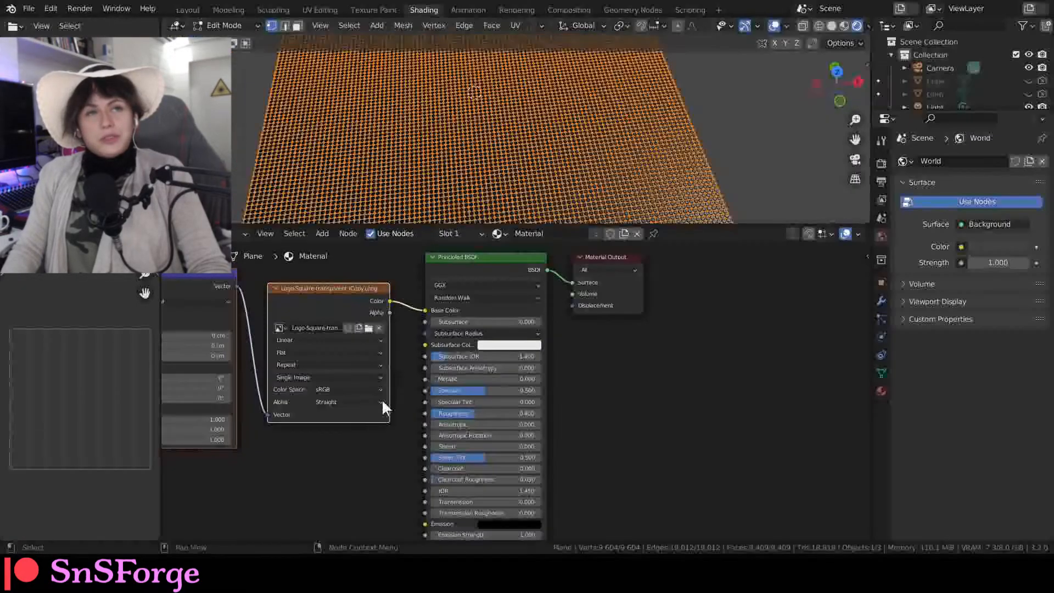
{"action": "left_click", "coordinate": [352, 447]}
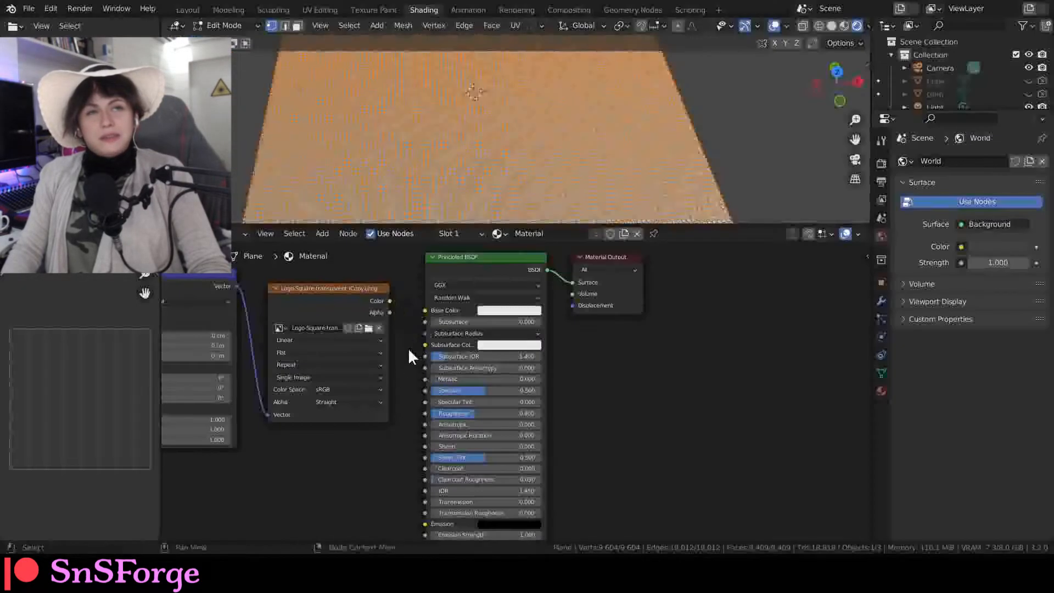
{"action": "middle_click_drag", "start_coordinate": [407, 348], "coordinate": [515, 367]}
{"action": "scroll", "coordinate": [527, 385], "scroll_direction": "down", "scroll_amount": 2}
{"action": "left_click_drag", "start_coordinate": [271, 299], "coordinate": [472, 439]}
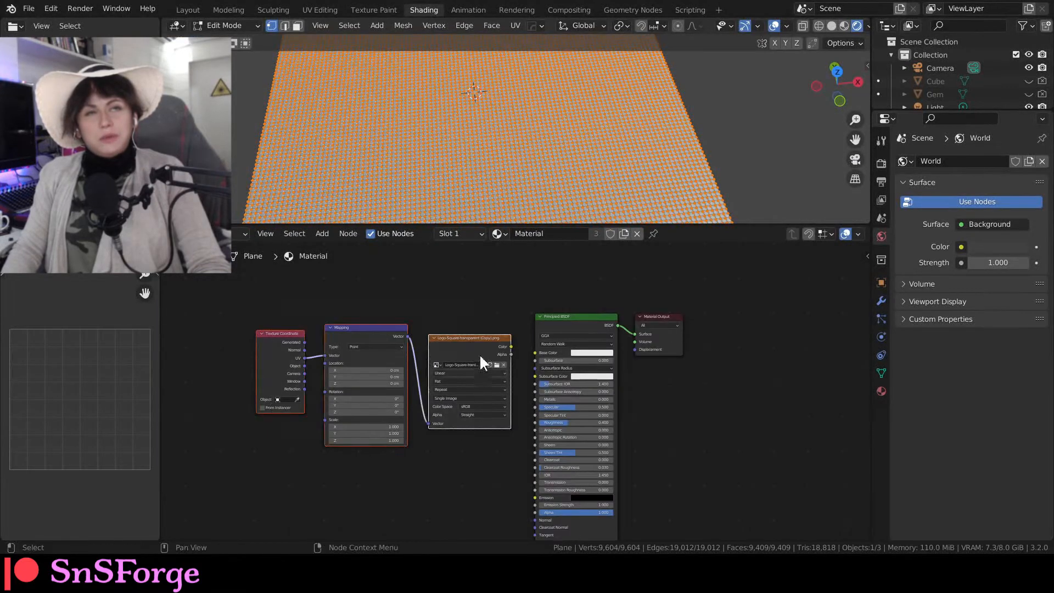
{"action": "left_click_drag", "start_coordinate": [482, 365], "coordinate": [311, 365]}
Step: Return to the Geometry Nodes workspace, add an Image Texture node above the node tree and load the Logo-Square image into it
{"action": "left_click", "coordinate": [633, 10]}
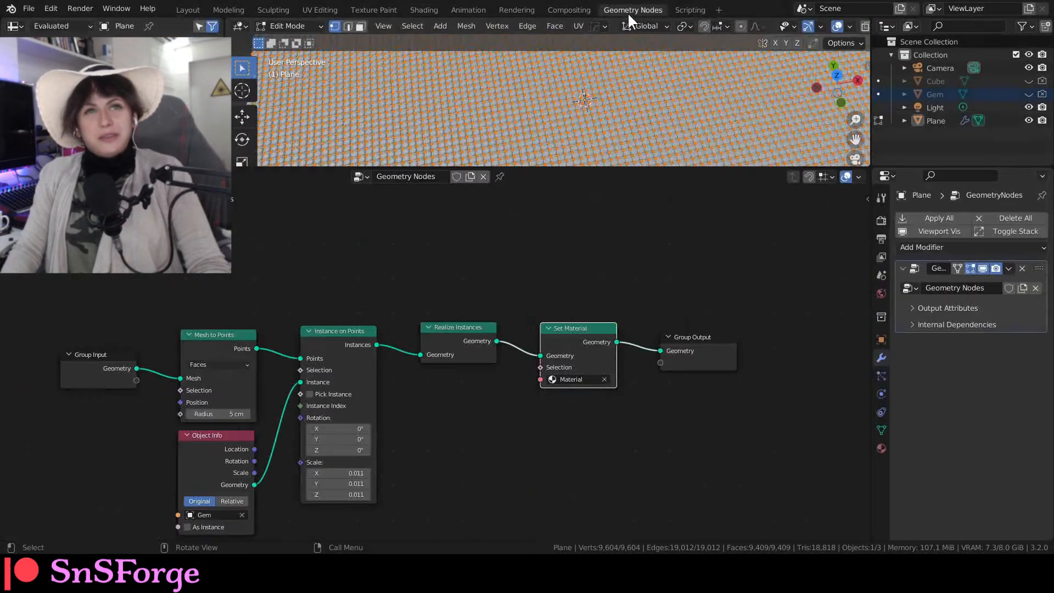
{"action": "key", "text": "shift+a"}
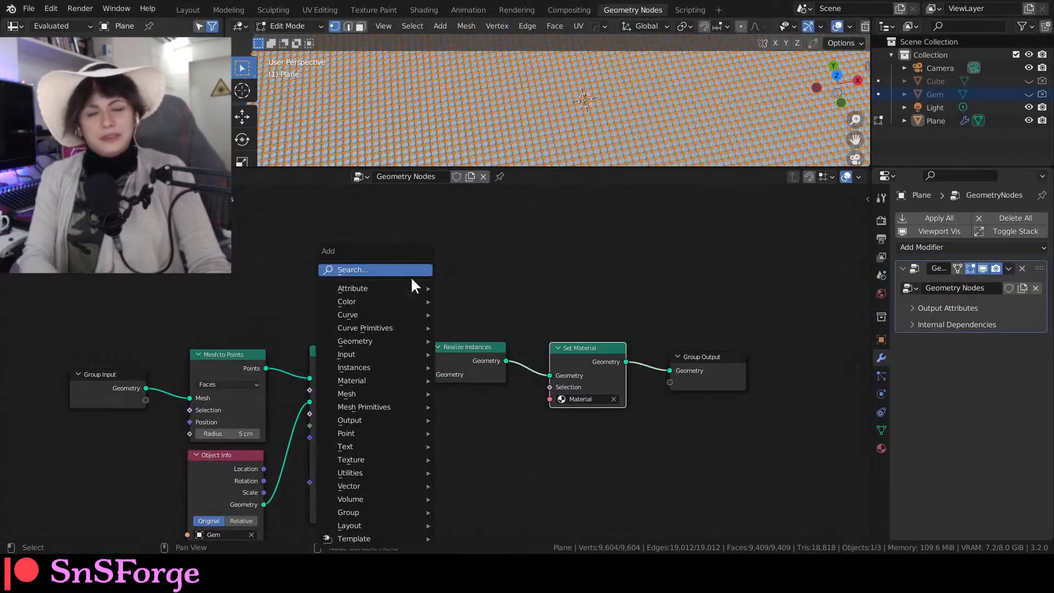
{"action": "left_click", "coordinate": [411, 278]}
{"action": "type", "text": "image"}
{"action": "key", "text": "Return"}
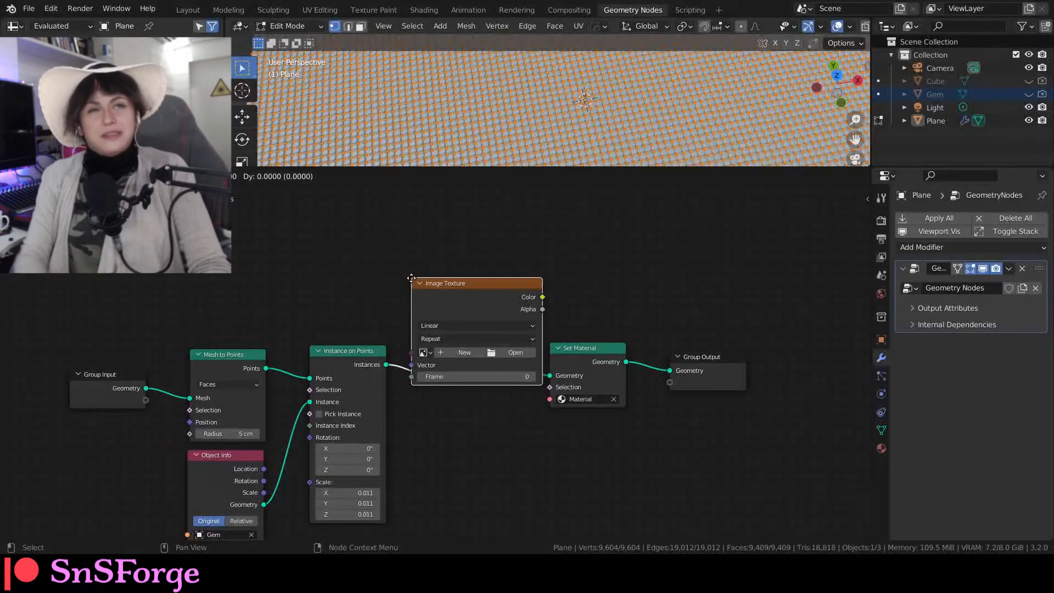
{"action": "left_click", "coordinate": [355, 217]}
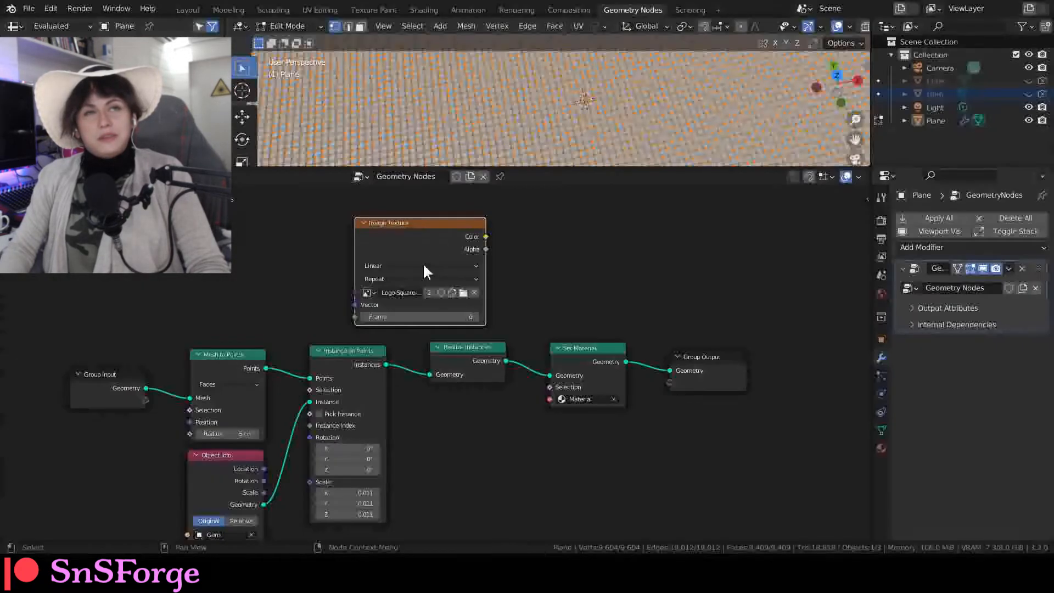
Step: Link the Image Texture's Vector input to a new Group Input socket and its Color output to a new Group Output socket
{"action": "left_click_drag", "start_coordinate": [424, 266], "coordinate": [411, 259]}
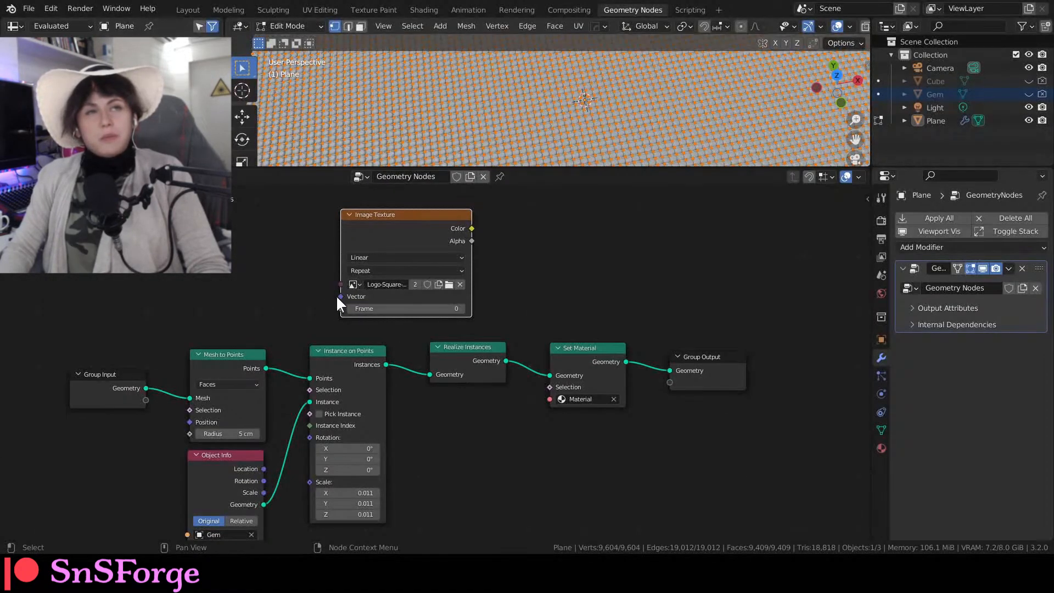
{"action": "left_click_drag", "start_coordinate": [339, 297], "coordinate": [139, 398]}
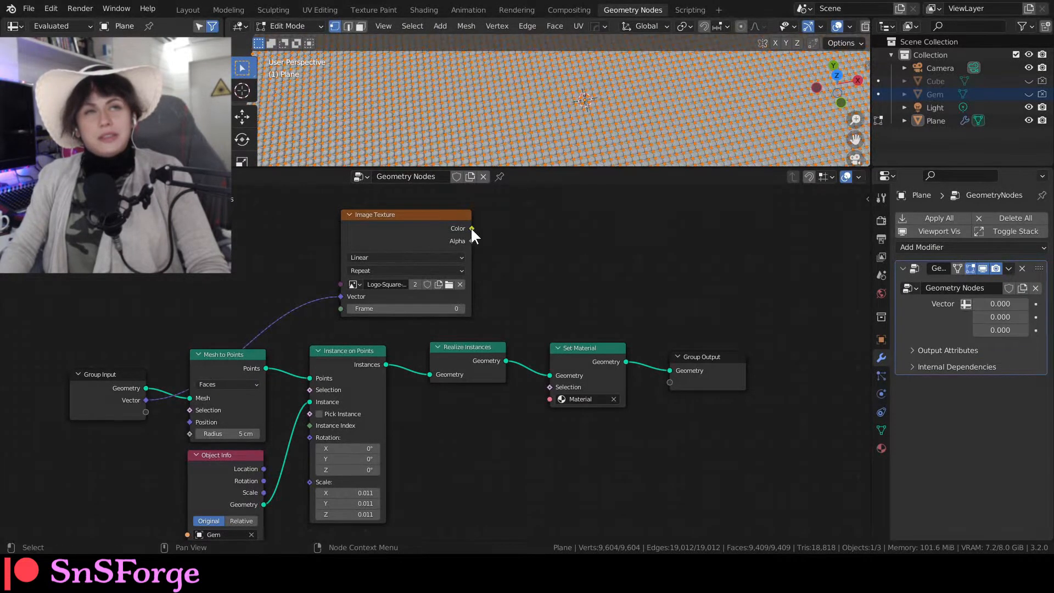
{"action": "left_click_drag", "start_coordinate": [471, 228], "coordinate": [668, 385]}
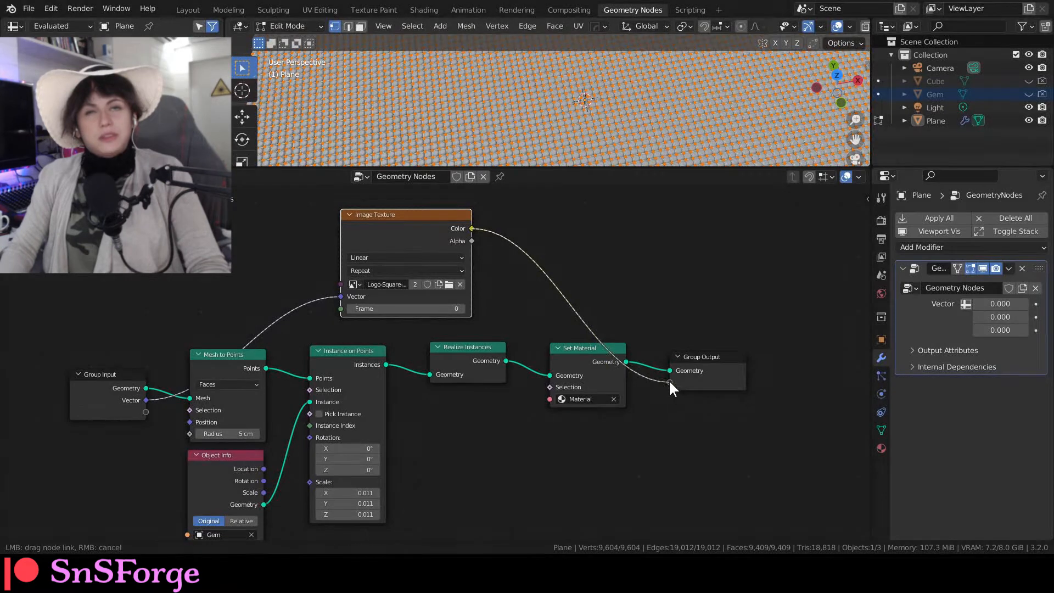
Step: Switch the Geometry Nodes modifier's Vector input to an attribute and assign UVMap to it
{"action": "left_click", "coordinate": [964, 304]}
{"action": "left_click", "coordinate": [1004, 305]}
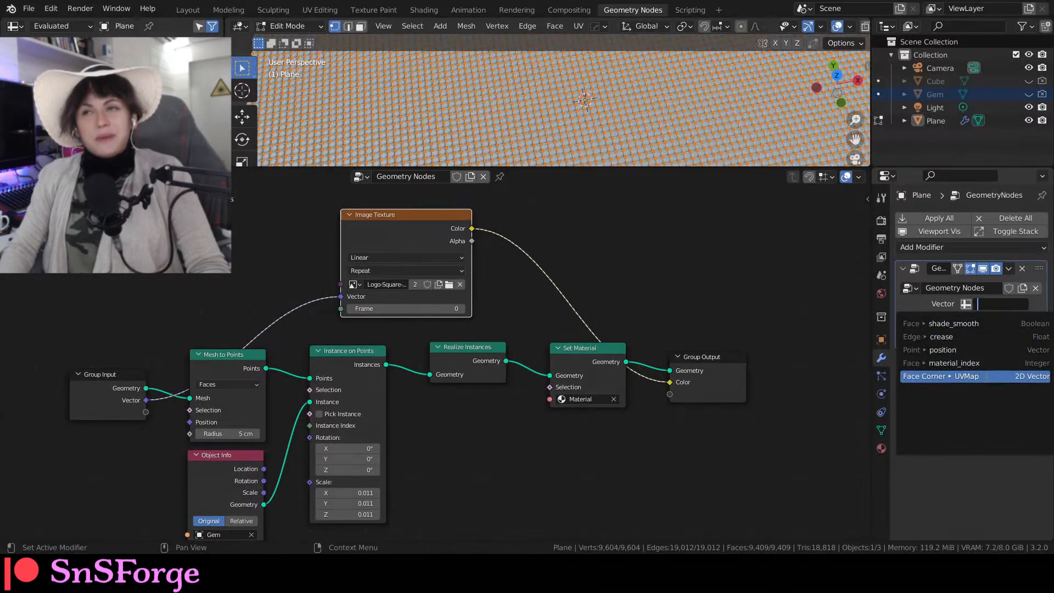
{"action": "left_click", "coordinate": [985, 376]}
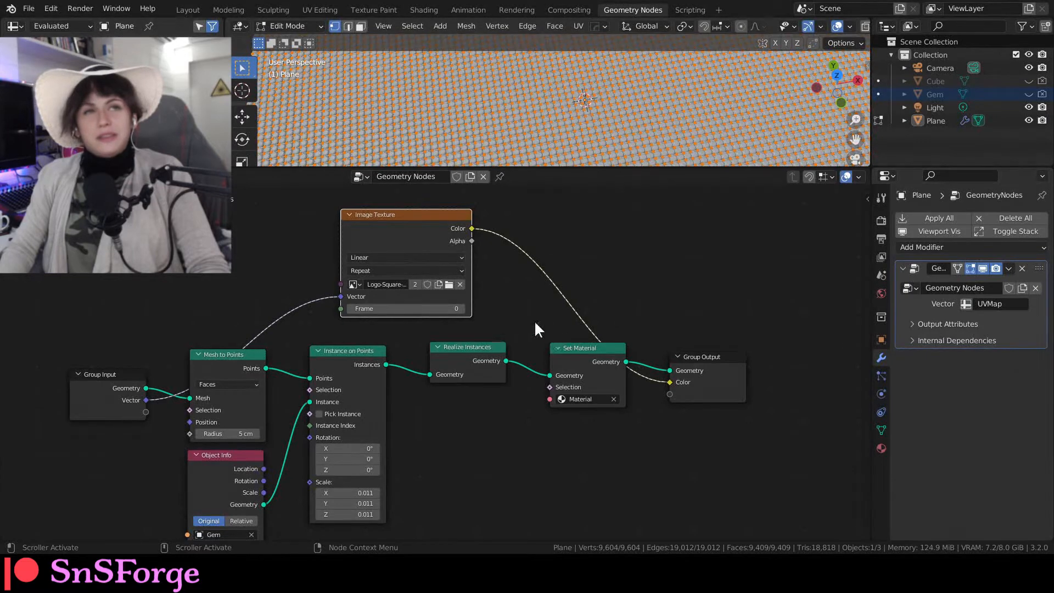
{"action": "left_click", "coordinate": [426, 9]}
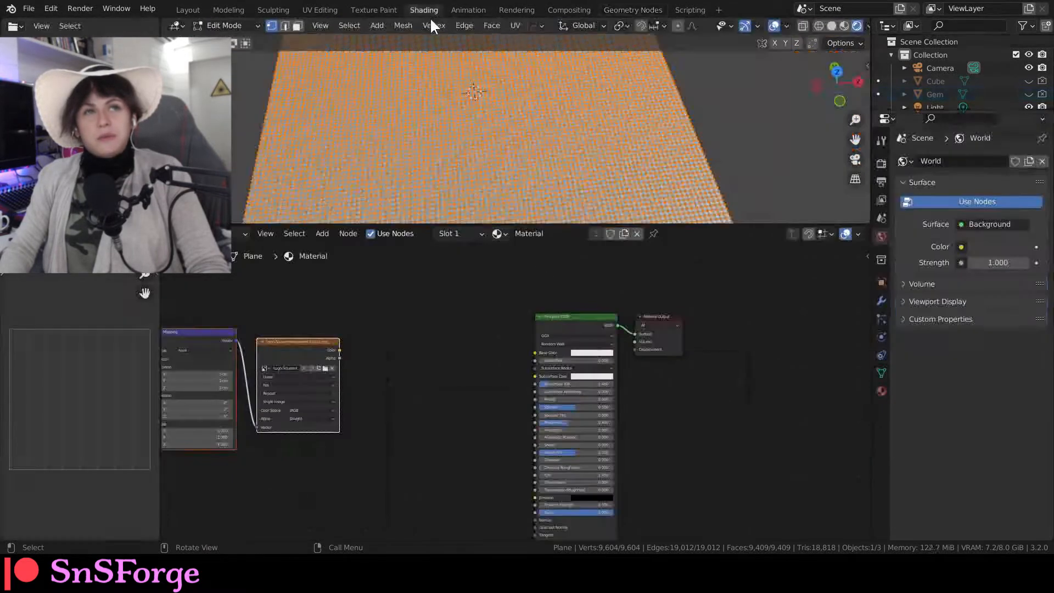
{"action": "scroll", "coordinate": [365, 369], "scroll_direction": "up", "scroll_amount": 2}
{"action": "scroll", "coordinate": [293, 349], "scroll_direction": "down", "scroll_amount": 3}
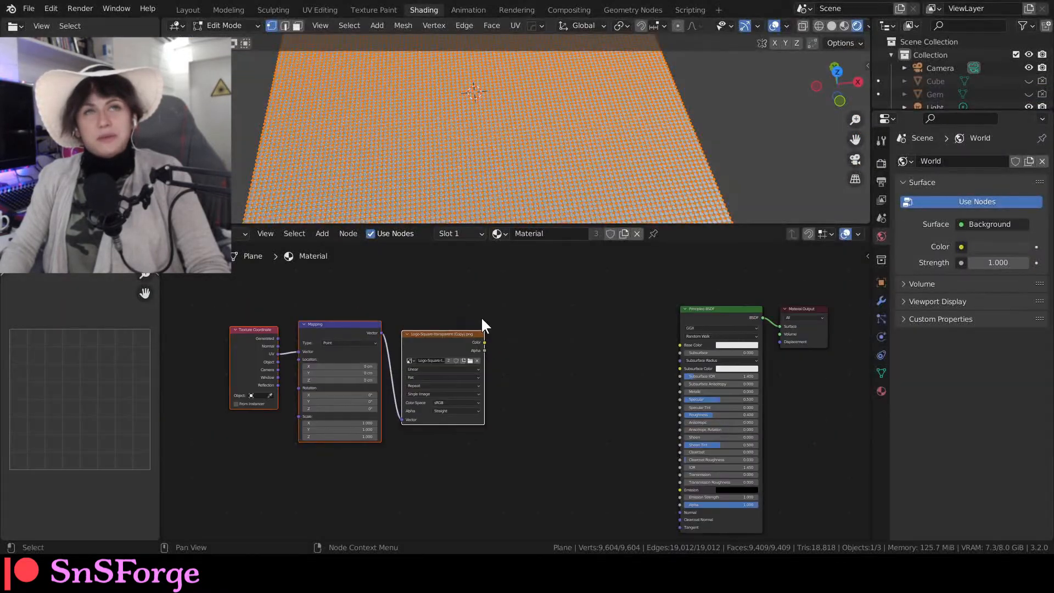
{"action": "middle_click_drag", "start_coordinate": [482, 323], "coordinate": [264, 329]}
{"action": "left_click", "coordinate": [615, 10]}
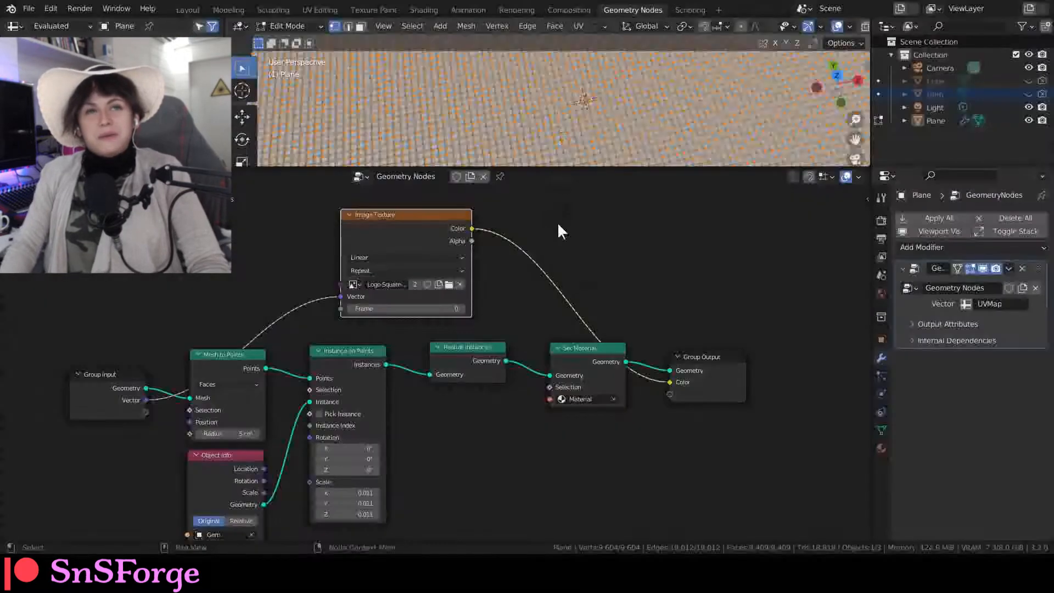
{"action": "middle_click_drag", "start_coordinate": [605, 283], "coordinate": [581, 295]}
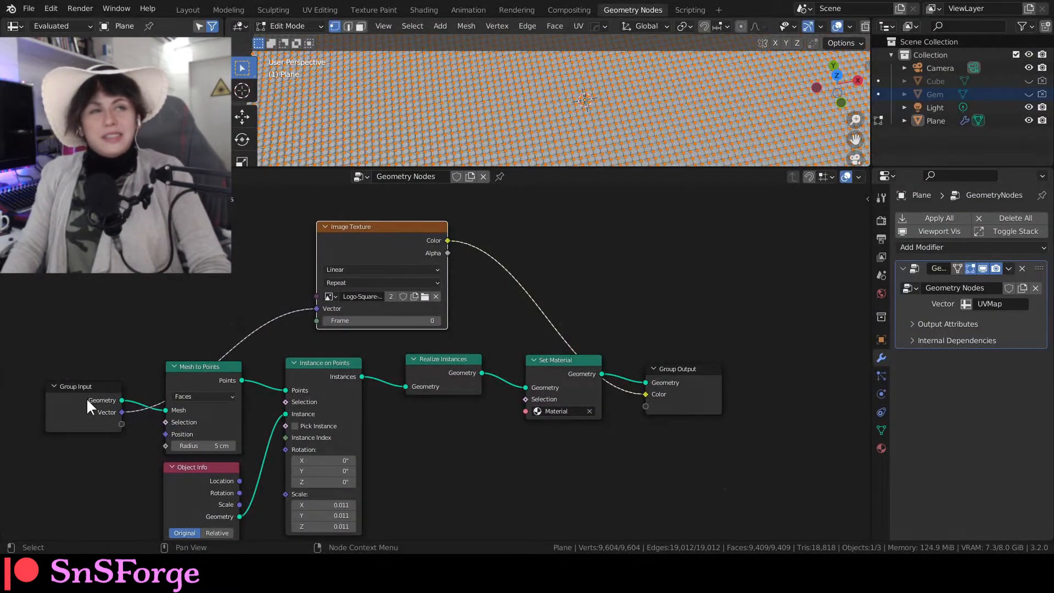
Step: Move the Group Input node up above Mesh to Points and name the modifier's Color output attribute "logo"
{"action": "left_click_drag", "start_coordinate": [87, 397], "coordinate": [89, 341]}
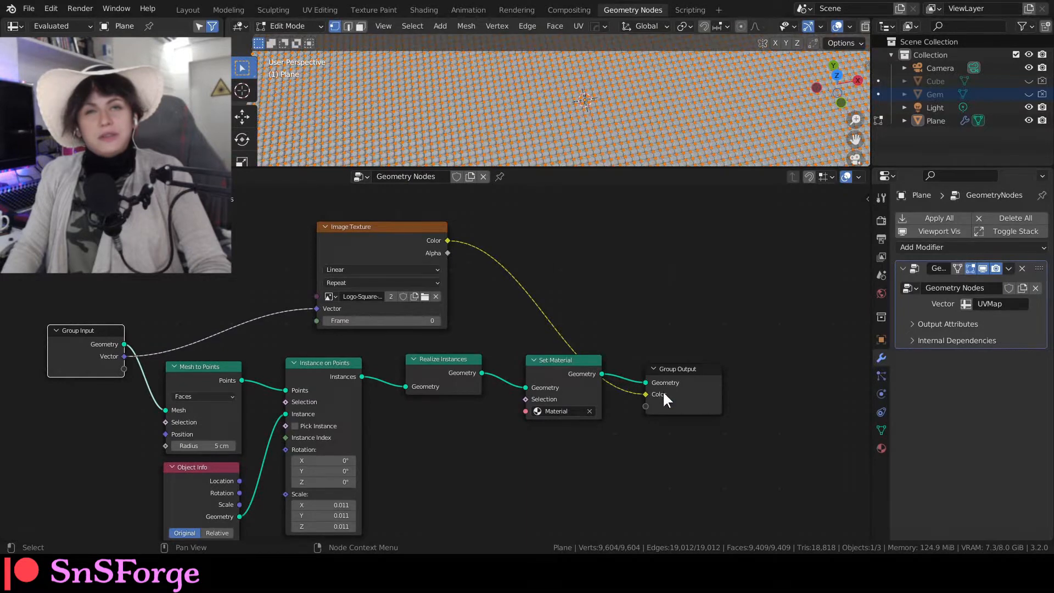
{"action": "left_click", "coordinate": [918, 323]}
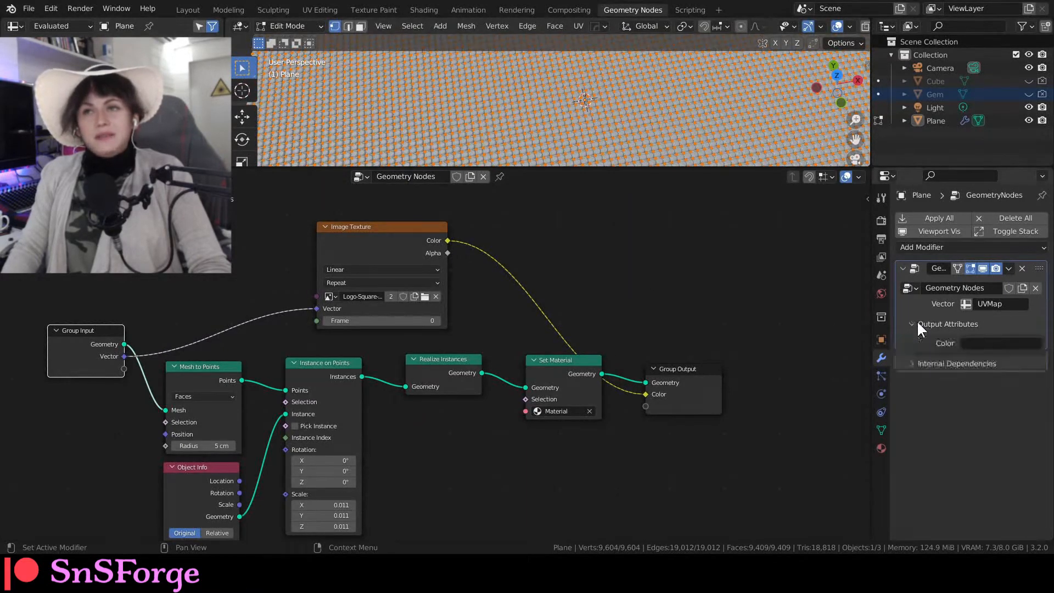
{"action": "left_click", "coordinate": [993, 342]}
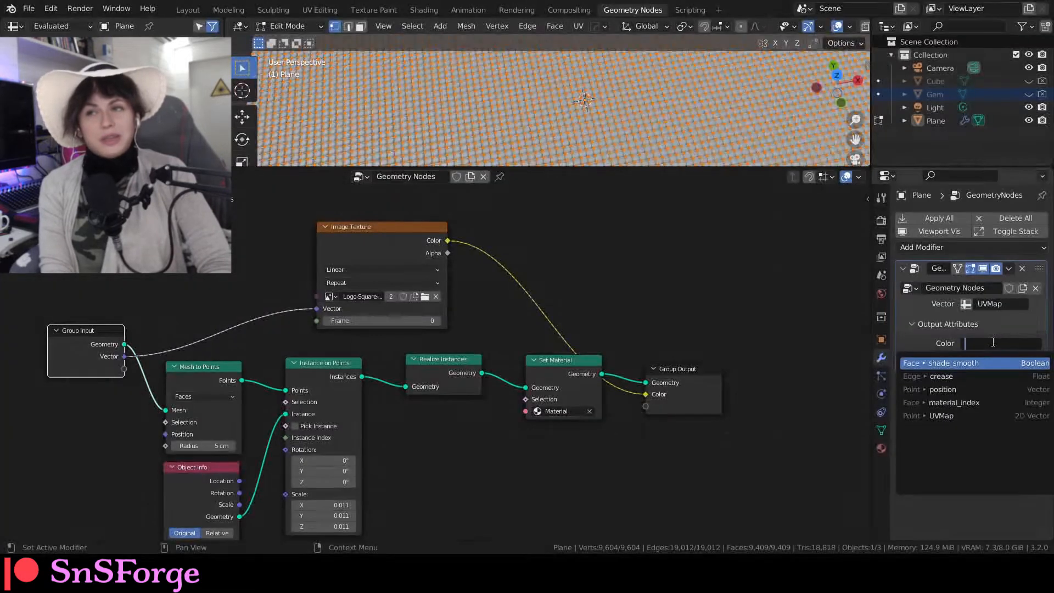
{"action": "type", "text": "logo"}
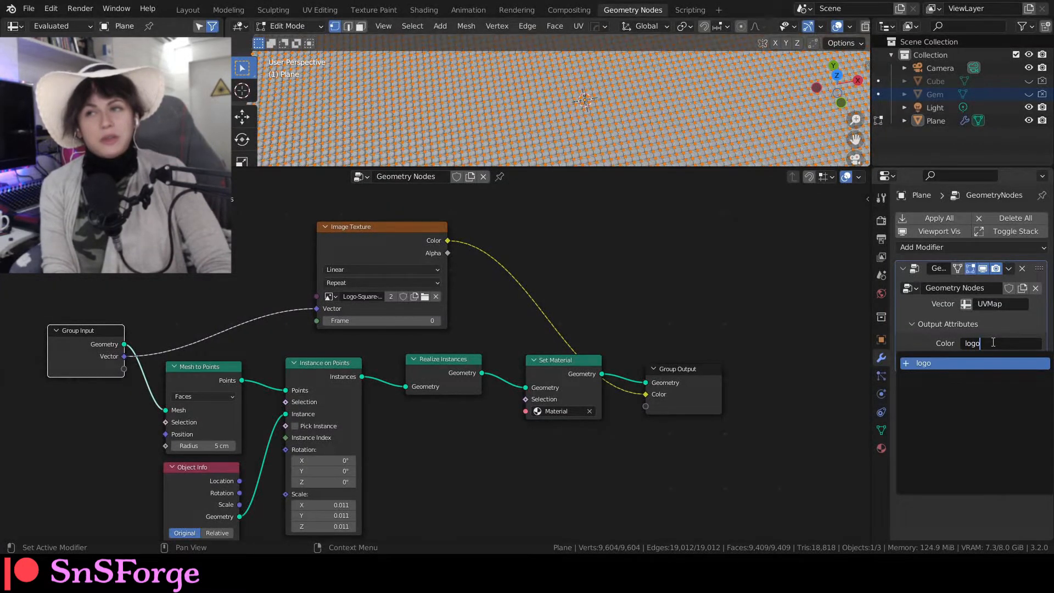
{"action": "key", "text": "Return"}
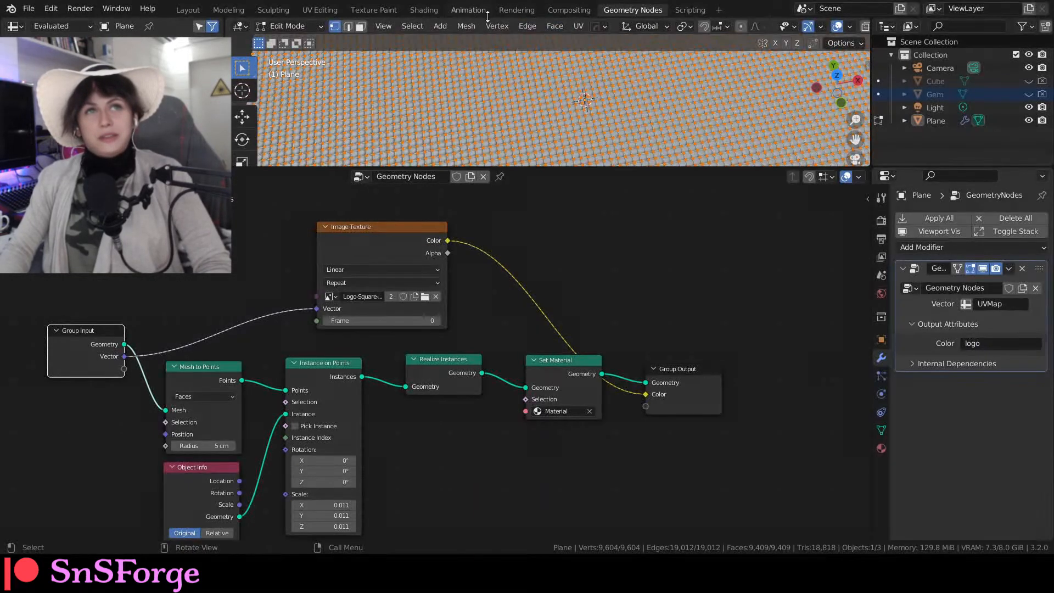
Step: In the Shading workspace, add an Attribute node to the plane's material and link its Color output to the Principled BSDF's Base Color
{"action": "left_click", "coordinate": [423, 10]}
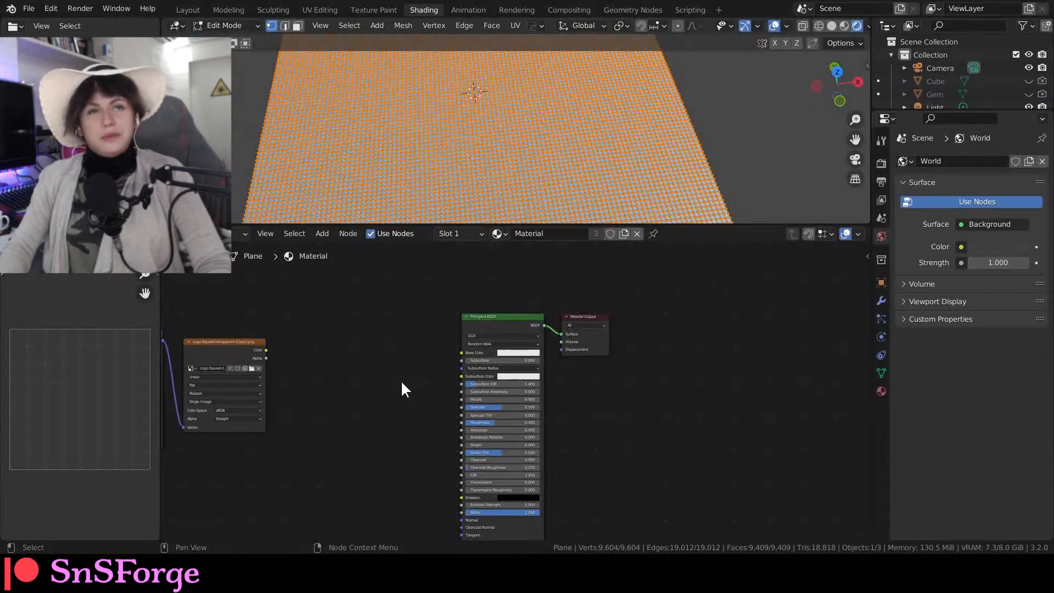
{"action": "key", "text": "shift+a"}
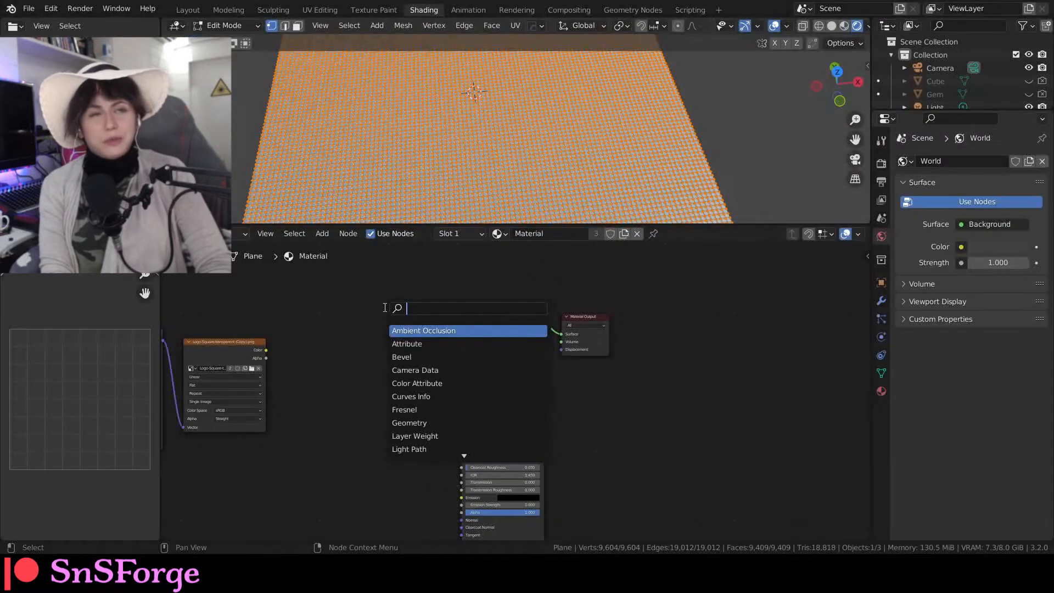
{"action": "type", "text": "att"}
{"action": "key", "text": "Return"}
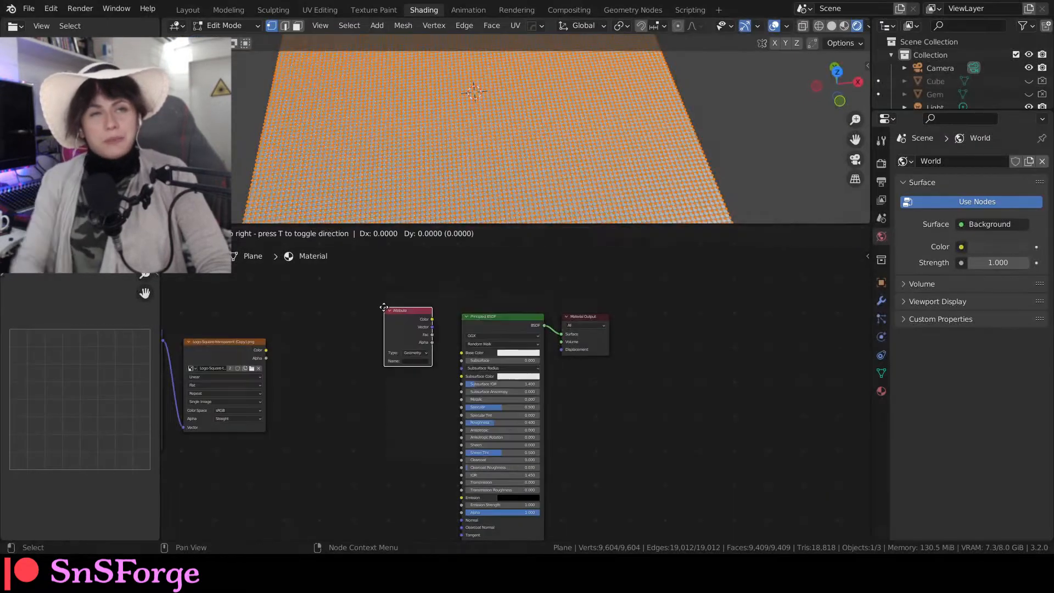
{"action": "left_click", "coordinate": [365, 347]}
{"action": "scroll", "coordinate": [357, 346], "scroll_direction": "up", "scroll_amount": 5}
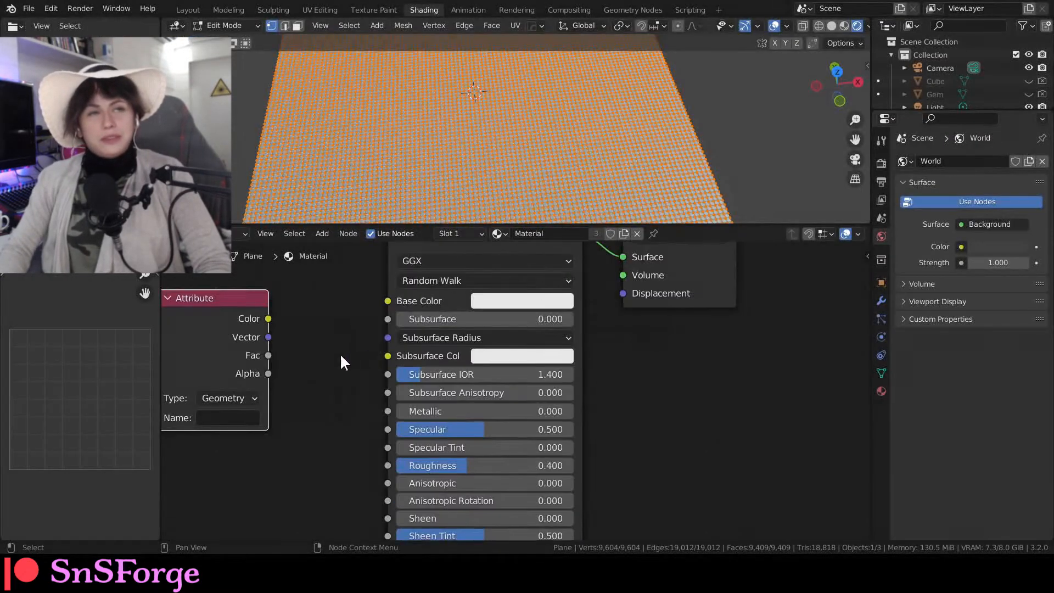
{"action": "left_click_drag", "start_coordinate": [327, 320], "coordinate": [446, 302]}
{"action": "left_click", "coordinate": [476, 177]}
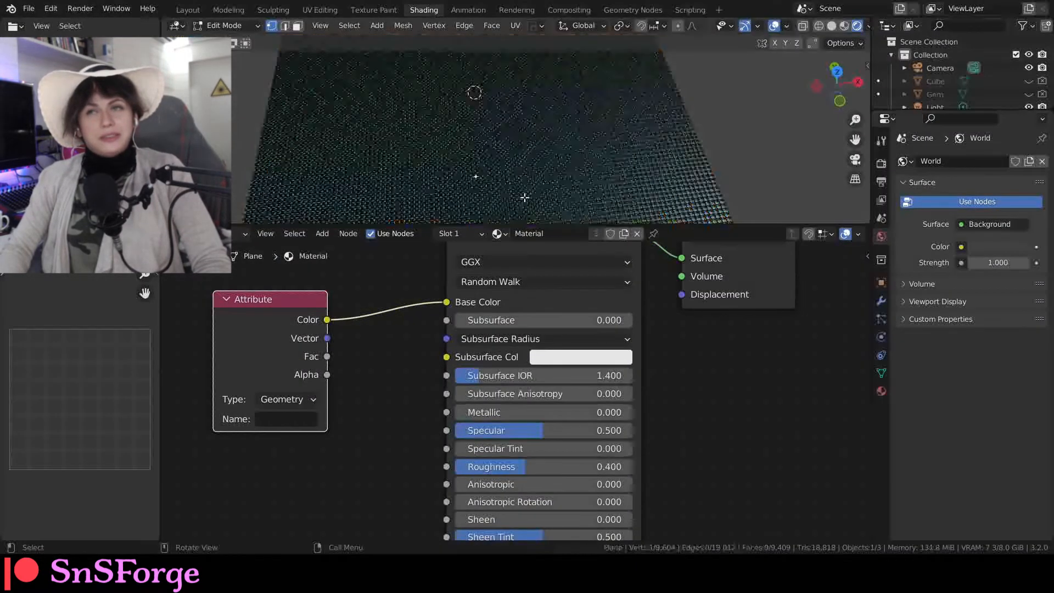
Step: Check the Color output attribute's name in the plane's modifier and set the Attribute node's Name to "logo"
{"action": "left_click", "coordinate": [881, 300]}
{"action": "left_click", "coordinate": [1007, 286]}
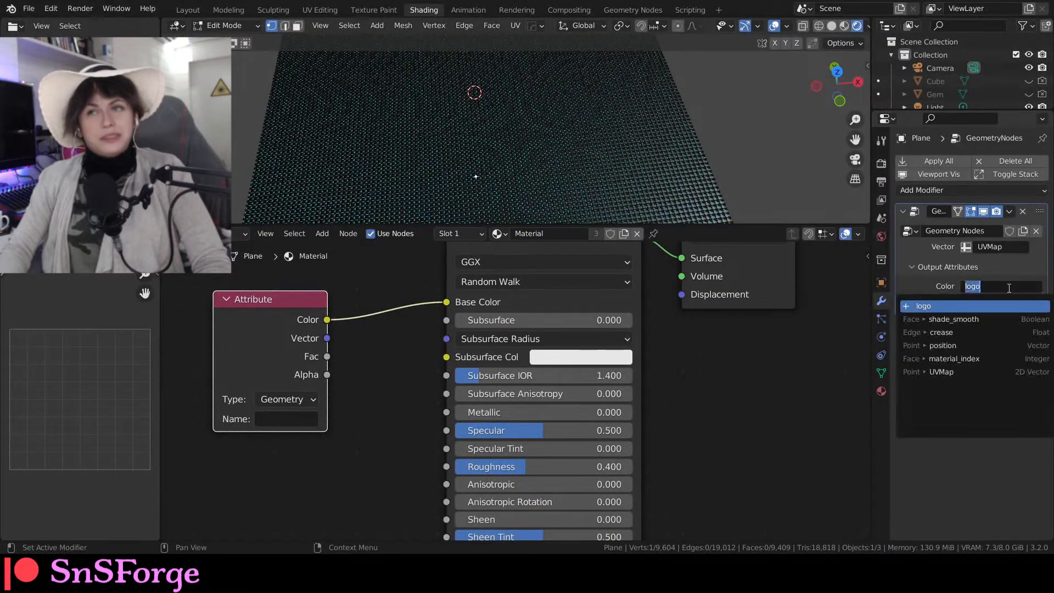
{"action": "left_click", "coordinate": [303, 419]}
{"action": "type", "text": "logo"}
{"action": "key", "text": "Return"}
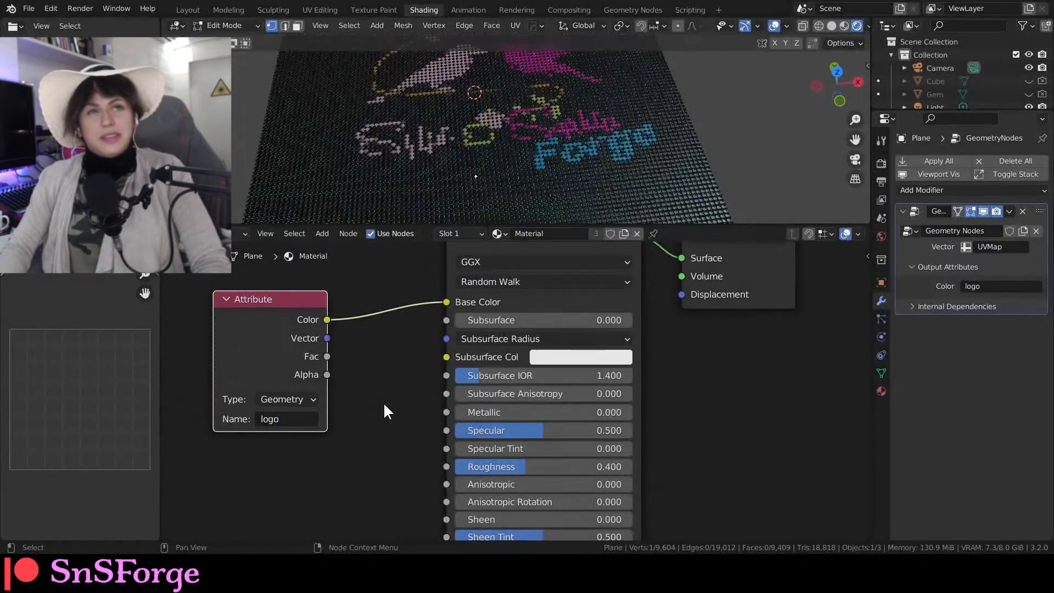
Step: Examine the logo colors on the gems in the rendered viewport from several distances and angles
{"action": "middle_click_drag", "start_coordinate": [477, 178], "coordinate": [475, 142]}
{"action": "scroll", "coordinate": [545, 153], "scroll_direction": "up", "scroll_amount": 5}
{"action": "scroll", "coordinate": [476, 142], "scroll_direction": "down", "scroll_amount": 6}
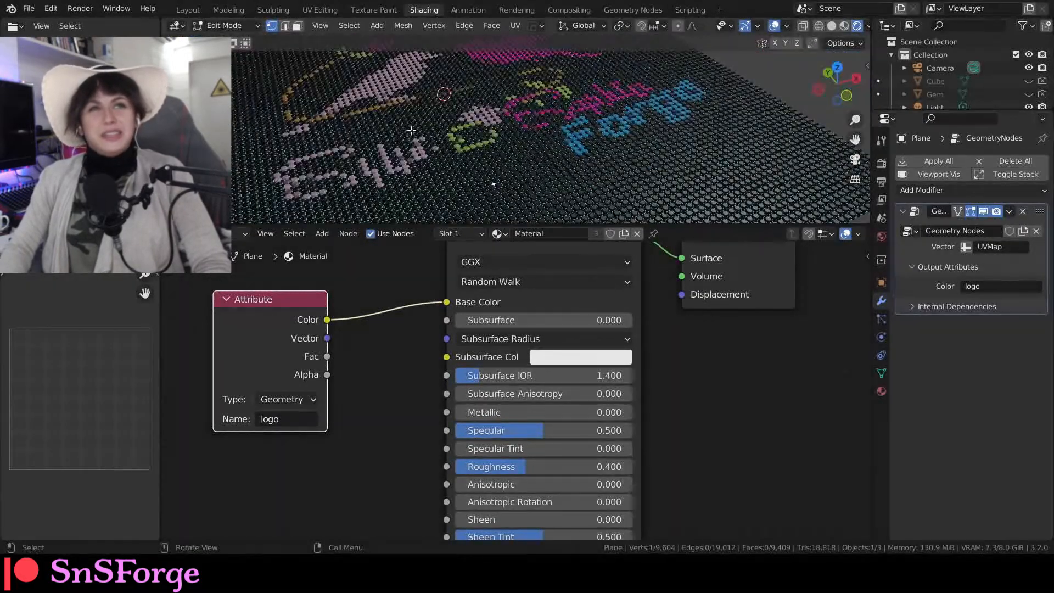
{"action": "scroll", "coordinate": [605, 101], "scroll_direction": "down", "scroll_amount": 3}
{"action": "scroll", "coordinate": [547, 141], "scroll_direction": "up", "scroll_amount": 6}
{"action": "middle_click_drag", "start_coordinate": [547, 141], "coordinate": [524, 164]}
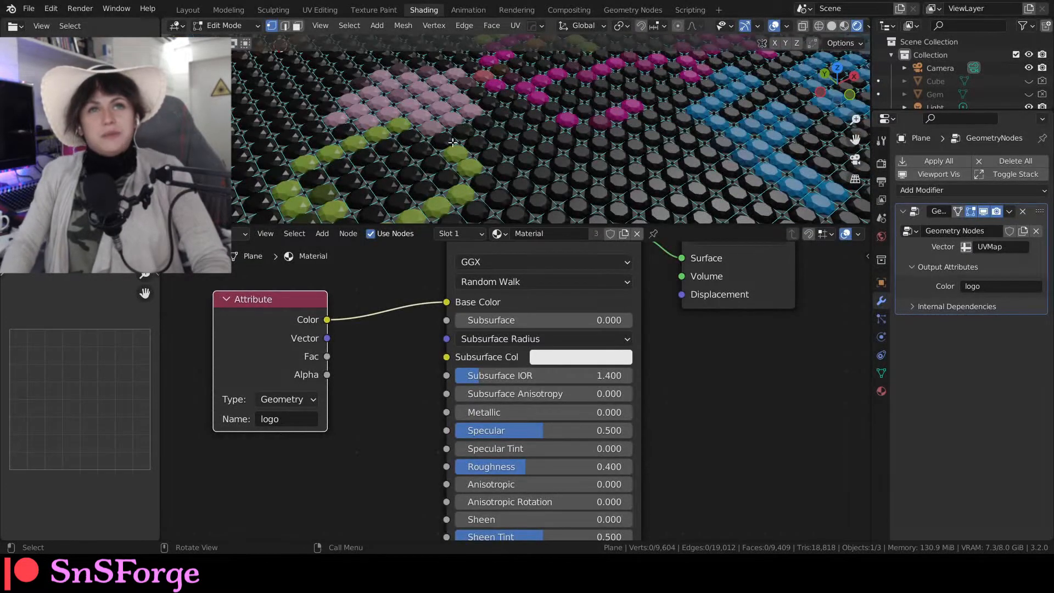
{"action": "scroll", "coordinate": [452, 179], "scroll_direction": "up", "scroll_amount": 1}
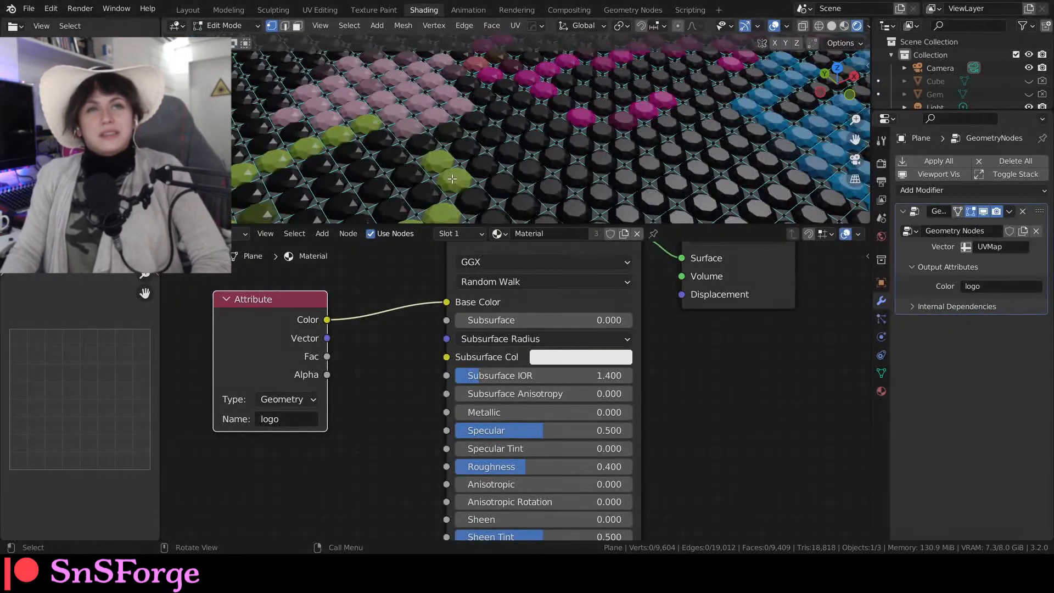
Step: Return to the Geometry Nodes workspace, move the Image Texture node slightly down and set the viewport to rendered shading
{"action": "left_click", "coordinate": [618, 9]}
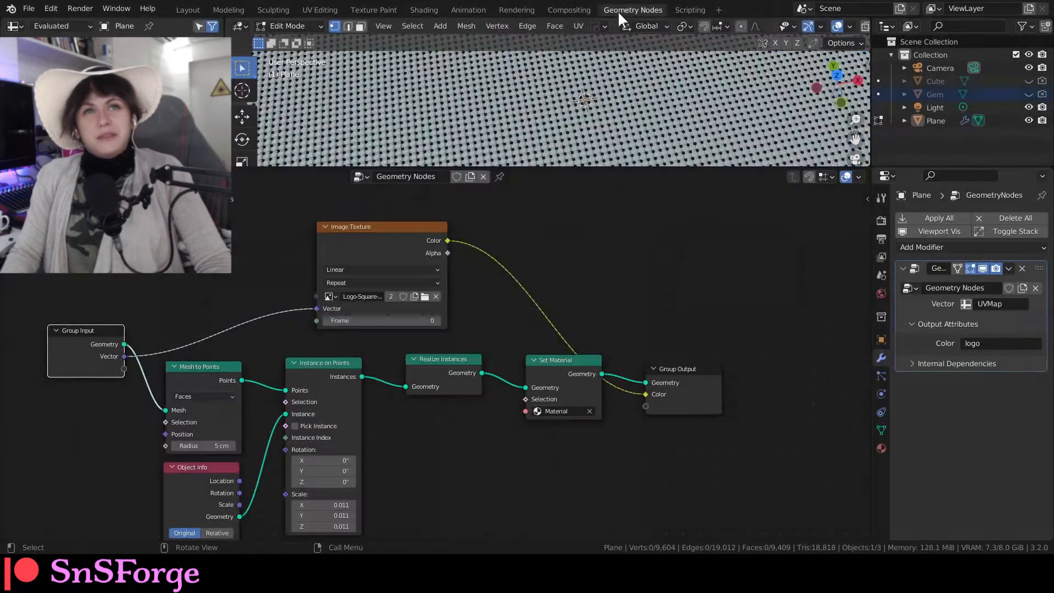
{"action": "scroll", "coordinate": [486, 282], "scroll_direction": "down", "scroll_amount": 3}
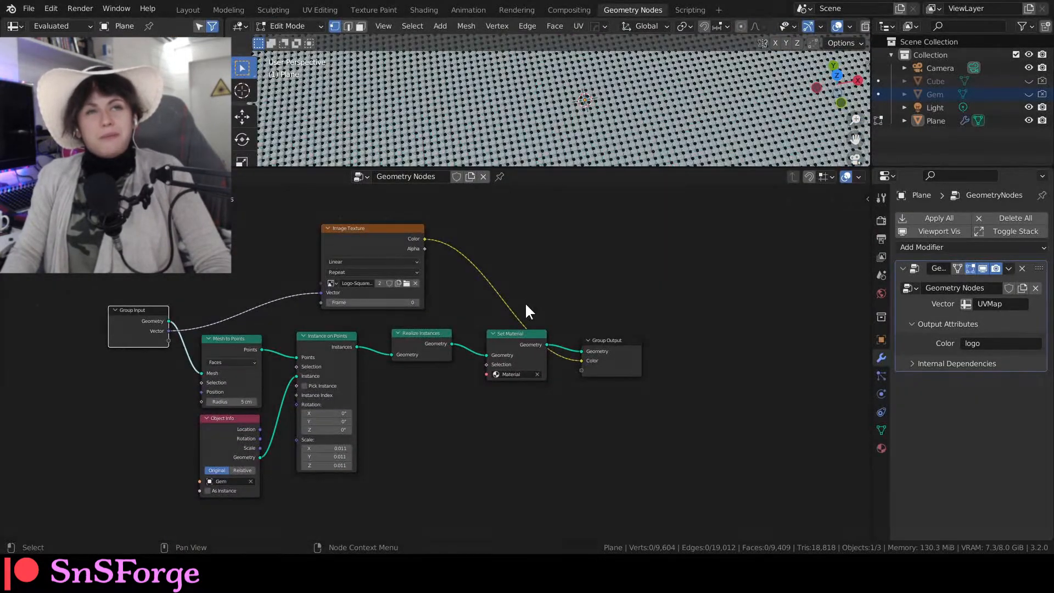
{"action": "left_click_drag", "start_coordinate": [352, 230], "coordinate": [350, 241]}
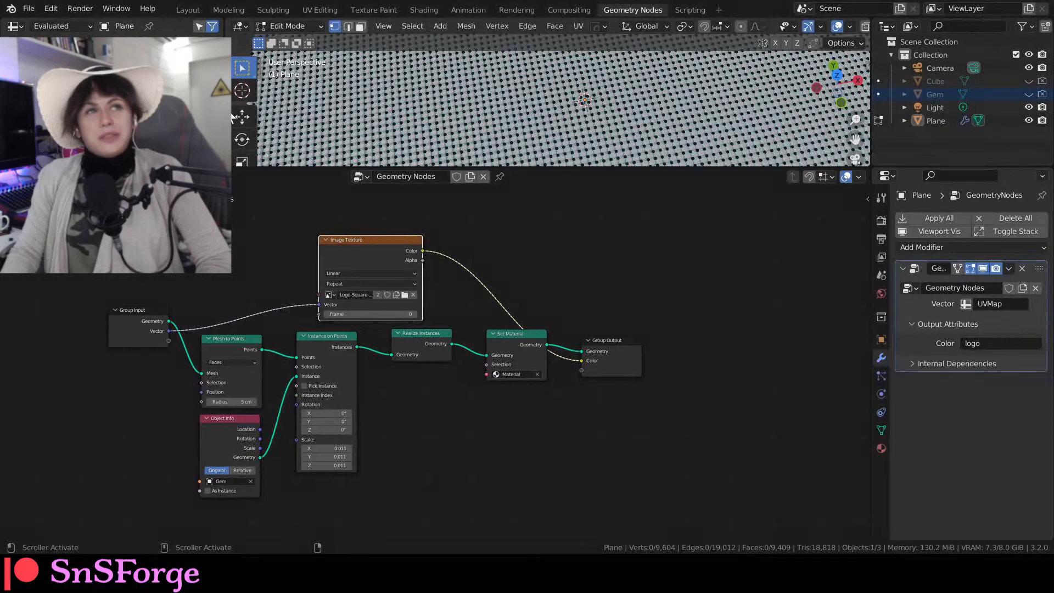
{"action": "left_click_drag", "start_coordinate": [226, 110], "coordinate": [136, 110]}
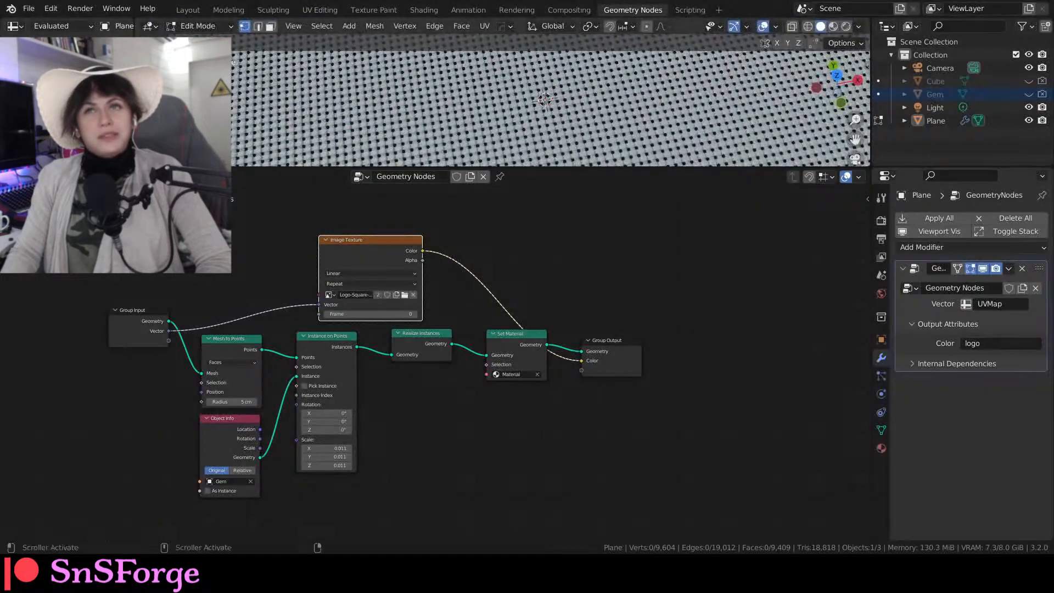
{"action": "left_click", "coordinate": [846, 26]}
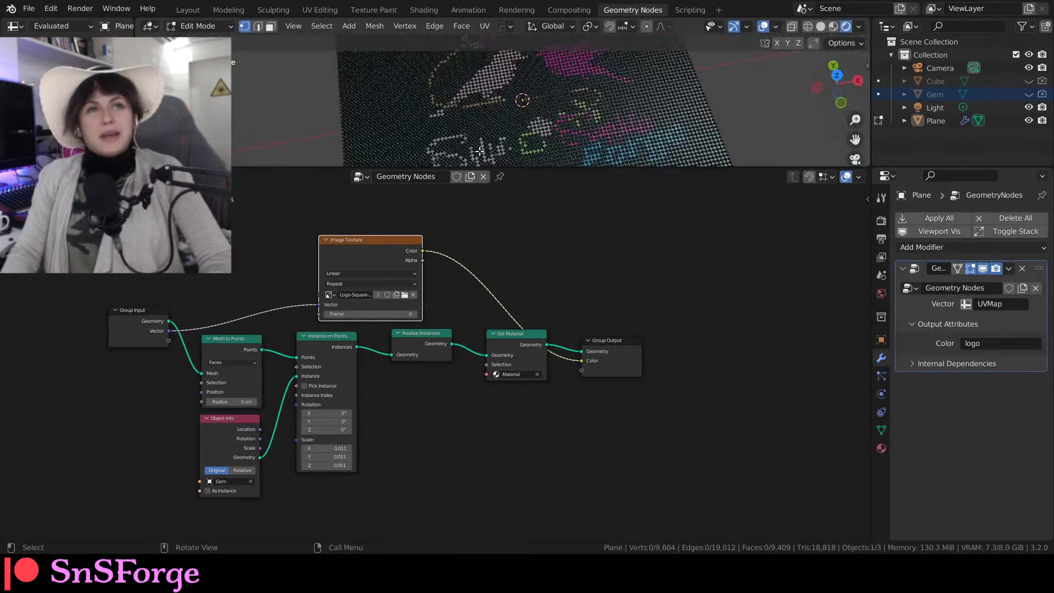
Step: Switch the plane to Object Mode and inspect the colored gems up close without the mesh wireframe
{"action": "scroll", "coordinate": [356, 130], "scroll_direction": "up", "scroll_amount": 5}
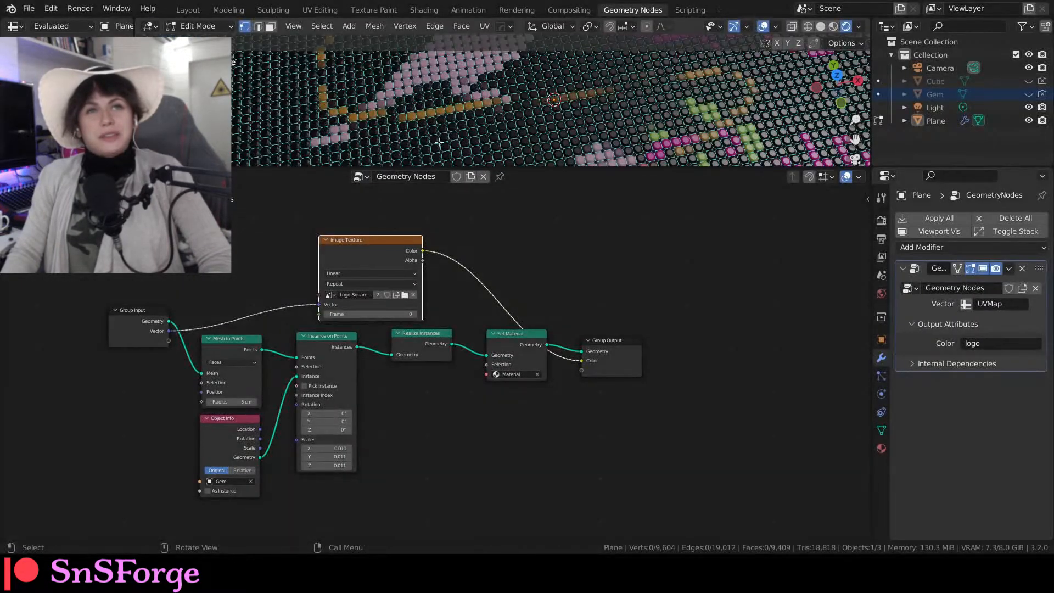
{"action": "left_click", "coordinate": [636, 254]}
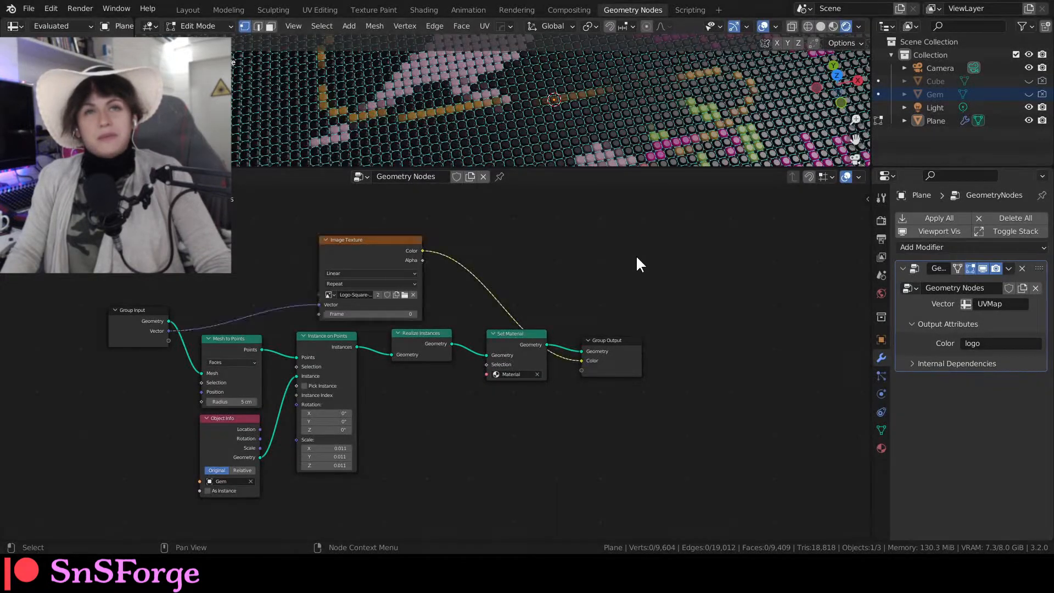
{"action": "scroll", "coordinate": [422, 98], "scroll_direction": "down", "scroll_amount": 5}
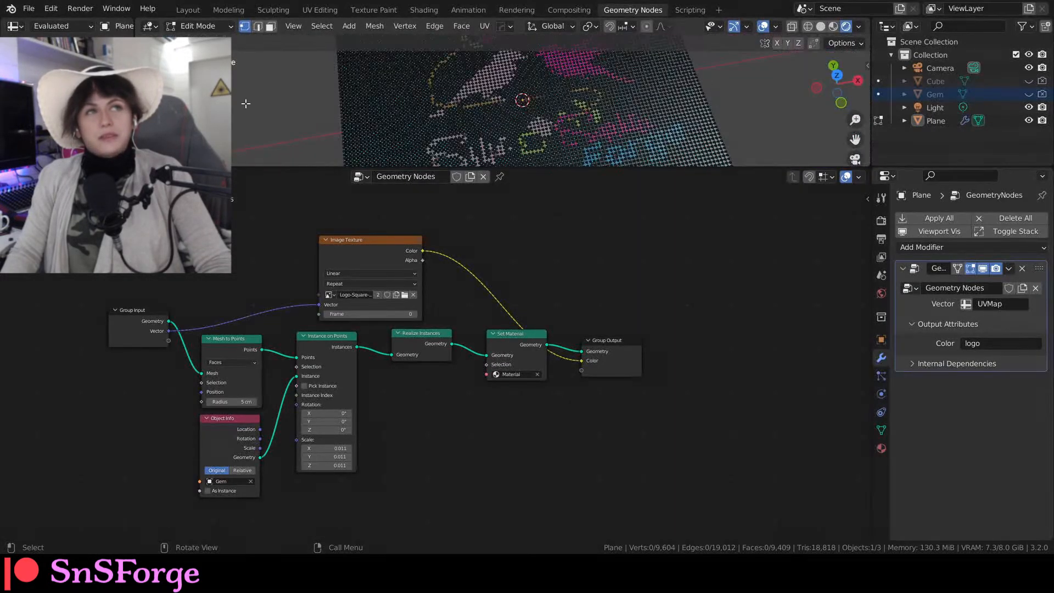
{"action": "key", "text": "Tab"}
{"action": "scroll", "coordinate": [299, 123], "scroll_direction": "up", "scroll_amount": 5}
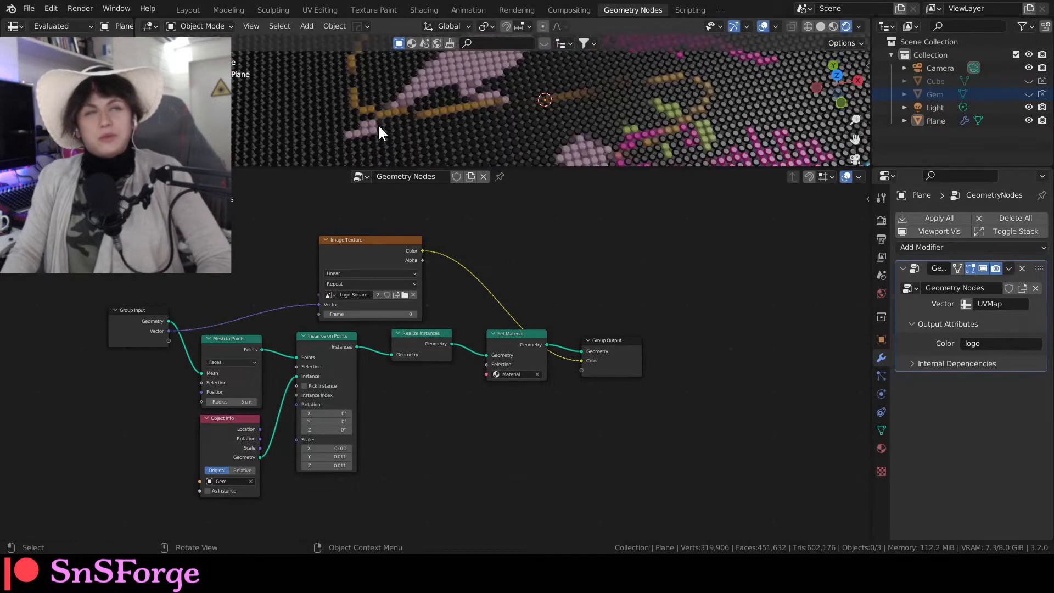
{"action": "scroll", "coordinate": [379, 126], "scroll_direction": "up", "scroll_amount": 3}
{"action": "middle_click_drag", "start_coordinate": [492, 139], "coordinate": [513, 108]}
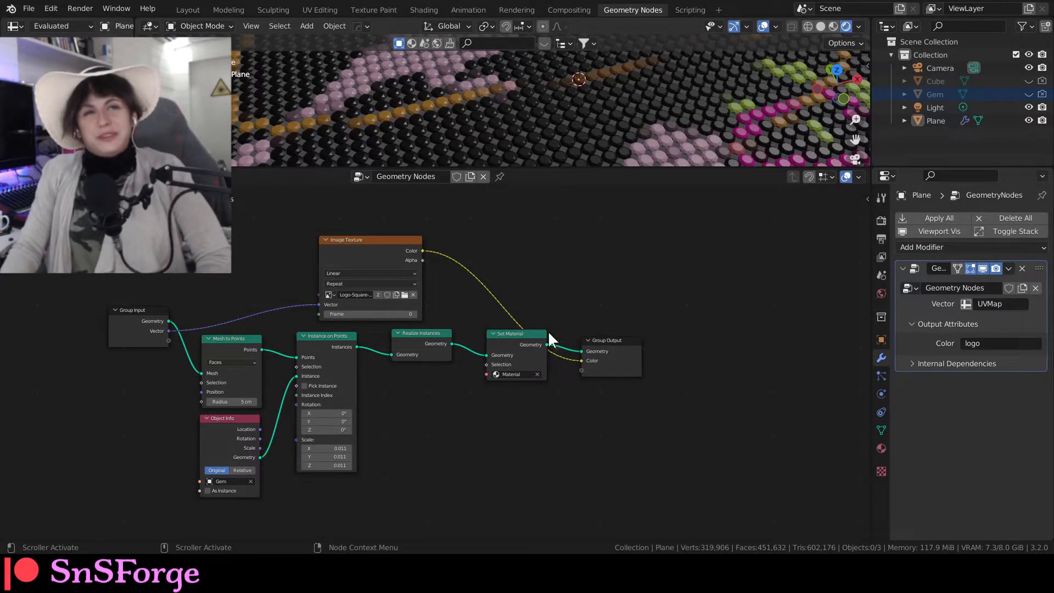
{"action": "scroll", "coordinate": [453, 377], "scroll_direction": "up", "scroll_amount": 2}
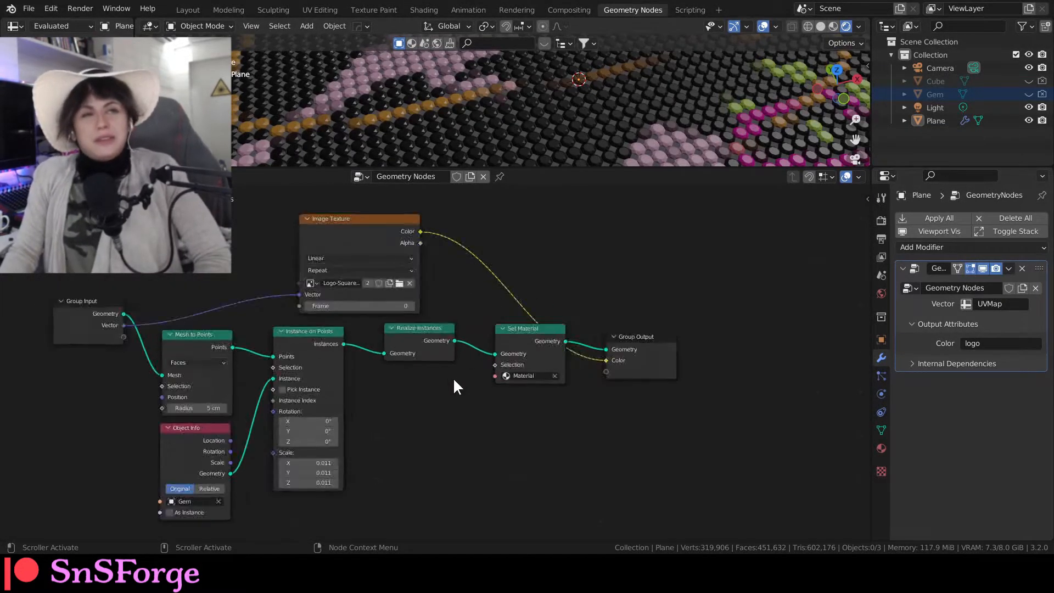
{"action": "middle_click_drag", "start_coordinate": [443, 433], "coordinate": [451, 429]}
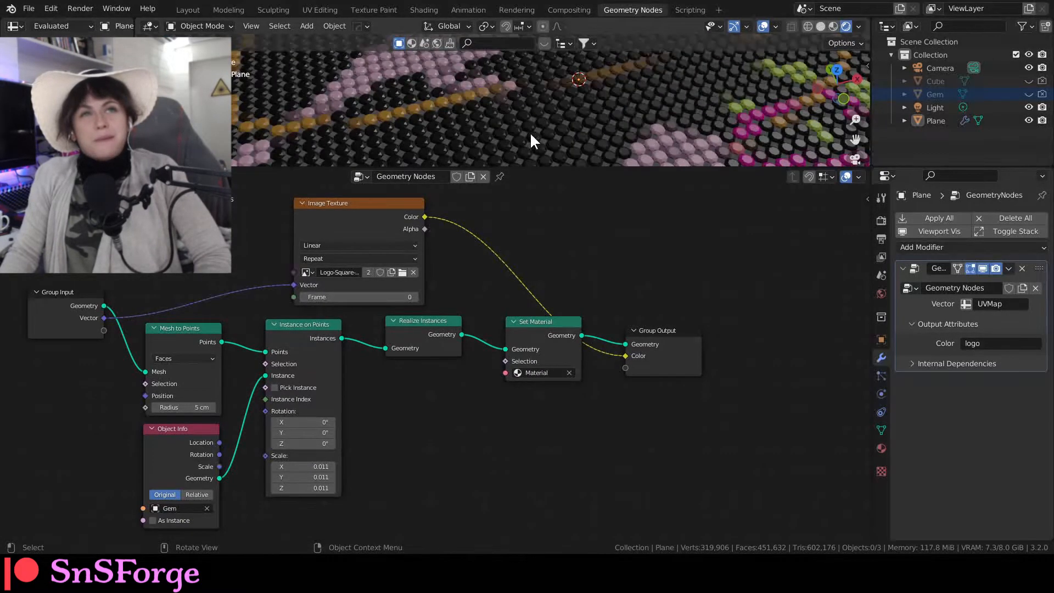
{"action": "middle_click_drag", "start_coordinate": [529, 132], "coordinate": [526, 159]}
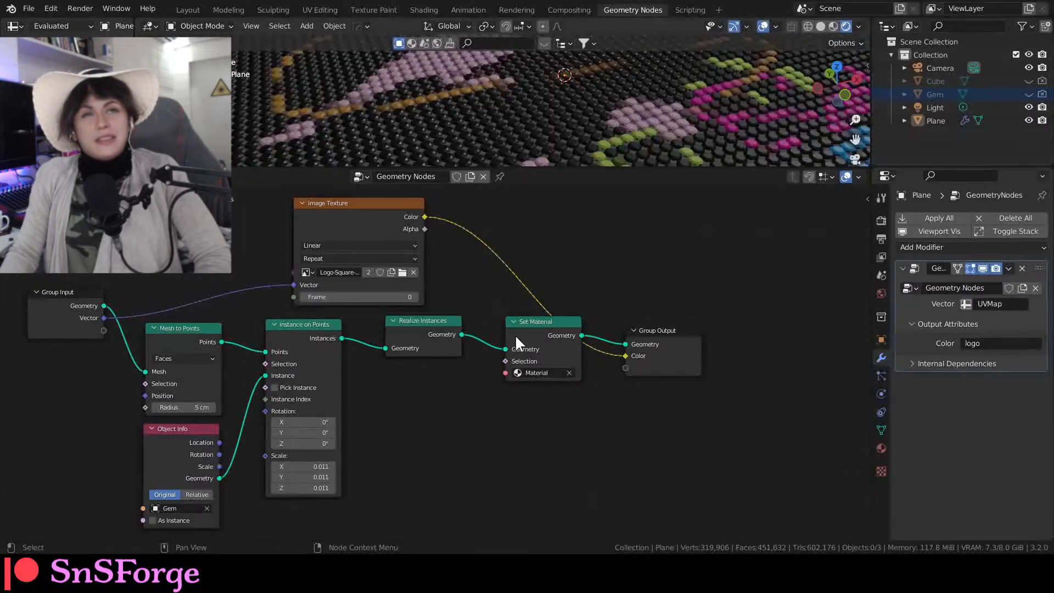
{"action": "left_click", "coordinate": [326, 216]}
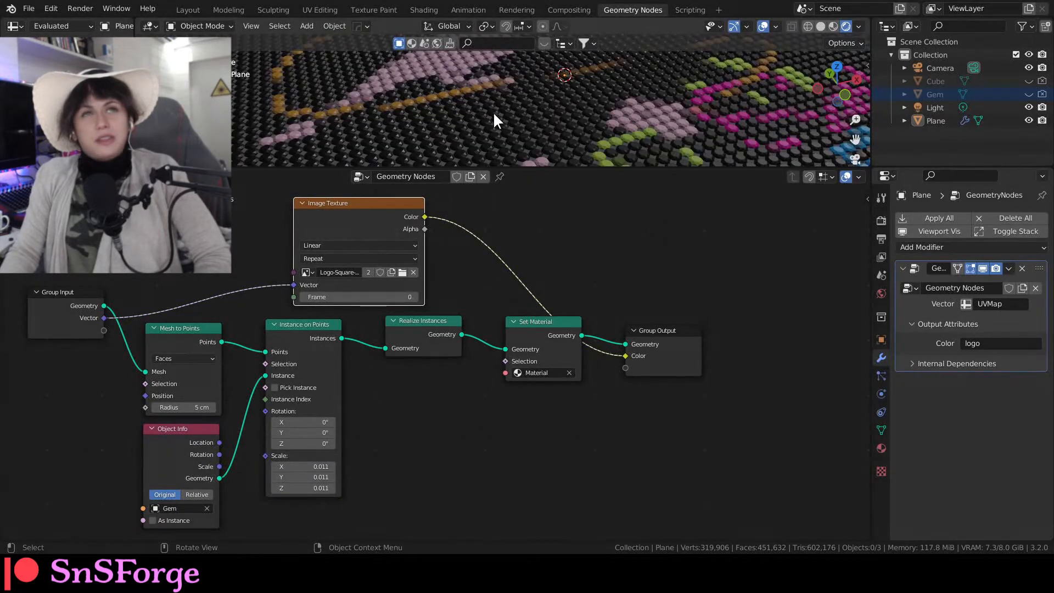
Step: Review the Attribute node named "logo" feeding Base Color in the material's shader nodes, then return to the Geometry Nodes workspace
{"action": "left_click", "coordinate": [423, 10]}
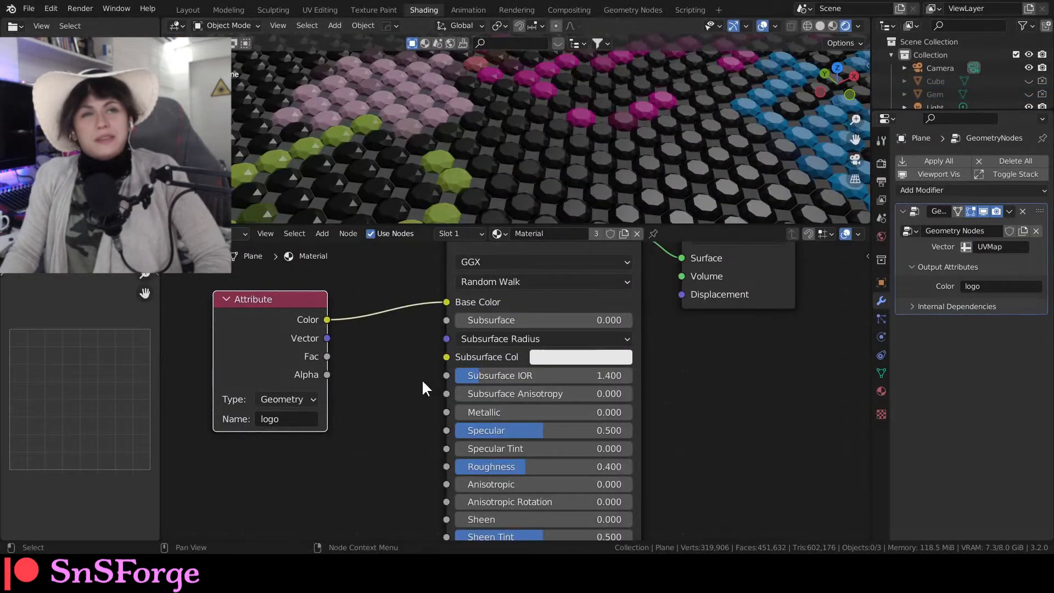
{"action": "scroll", "coordinate": [421, 379], "scroll_direction": "down", "scroll_amount": 2}
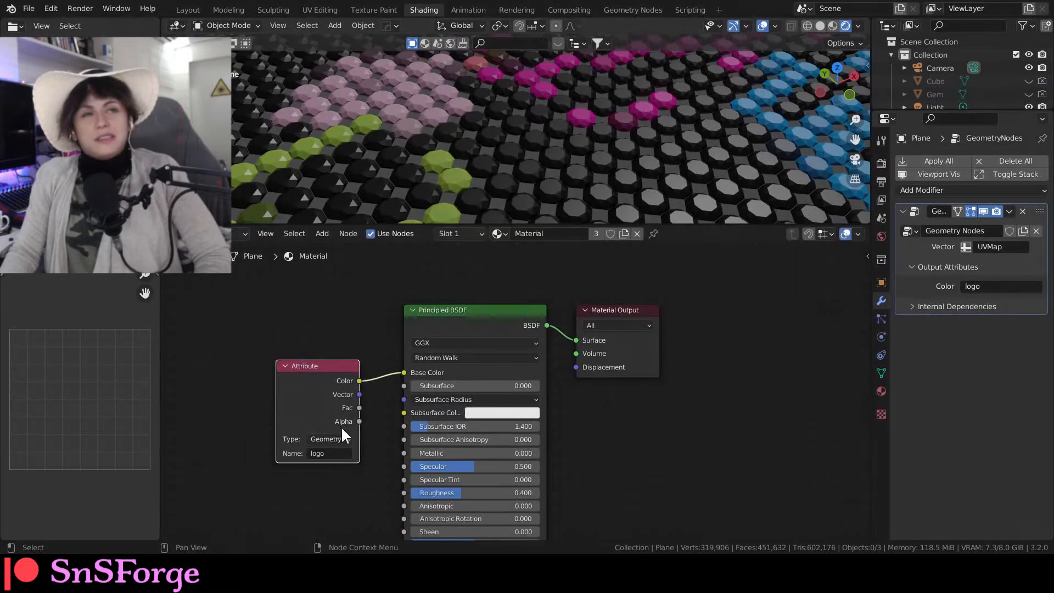
{"action": "scroll", "coordinate": [340, 426], "scroll_direction": "up", "scroll_amount": 2}
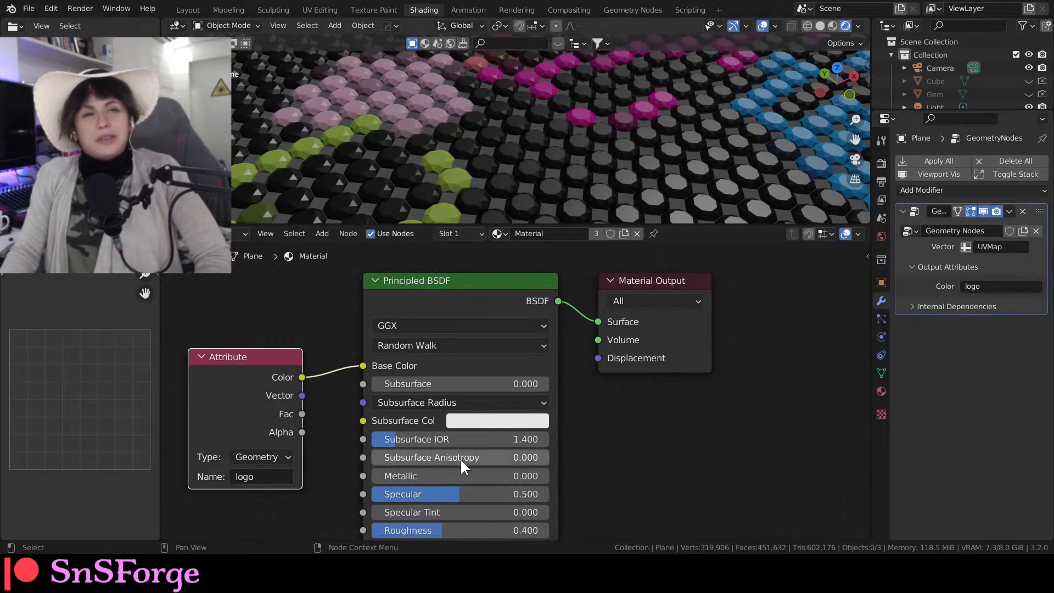
{"action": "scroll", "coordinate": [460, 458], "scroll_direction": "up", "scroll_amount": 1}
{"action": "scroll", "coordinate": [455, 460], "scroll_direction": "down", "scroll_amount": 1}
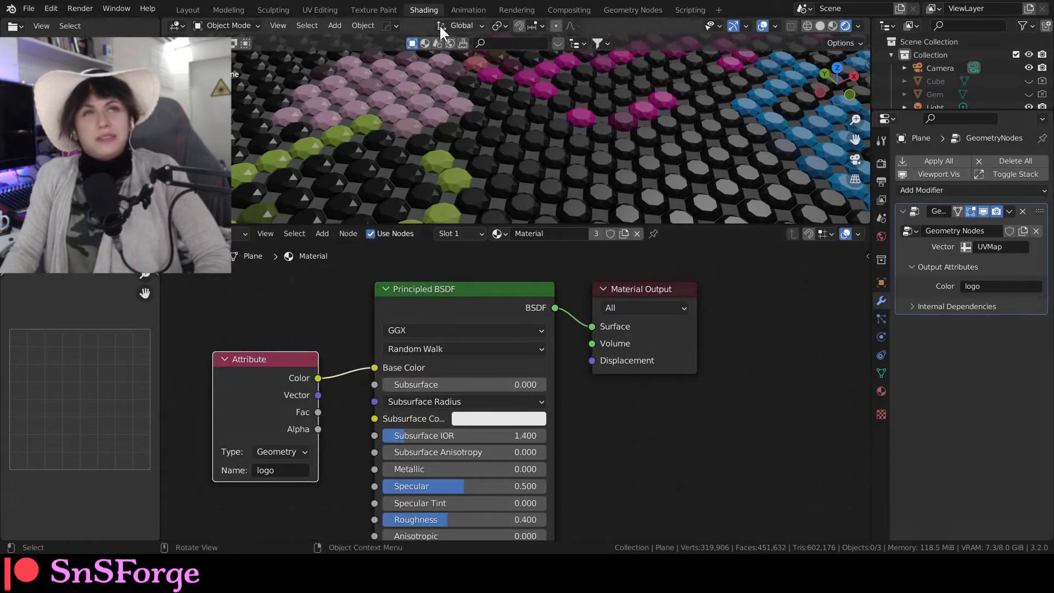
{"action": "left_click", "coordinate": [631, 10]}
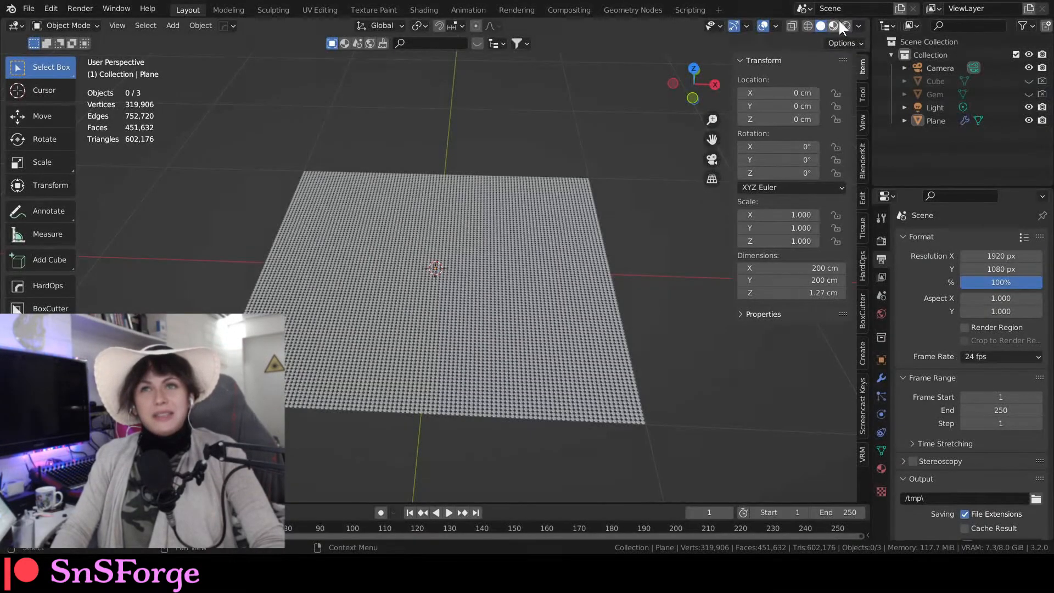
Step: Set the Layout viewport to rendered shading and select a single face near the plane's centre using face selection in Edit Mode
{"action": "left_click", "coordinate": [846, 26]}
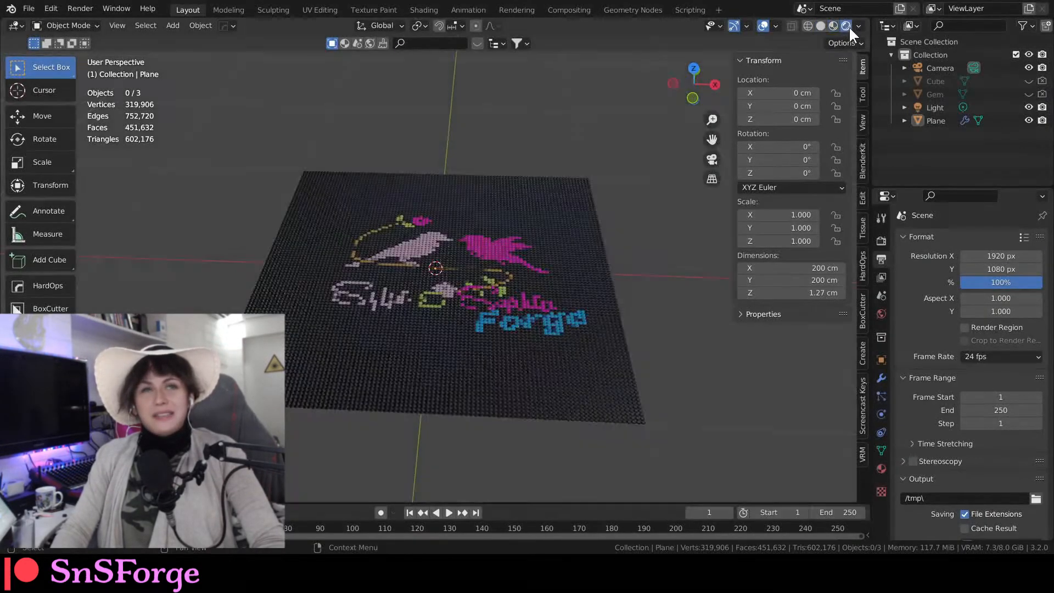
{"action": "scroll", "coordinate": [404, 296], "scroll_direction": "up", "scroll_amount": 5}
{"action": "key", "text": "Tab"}
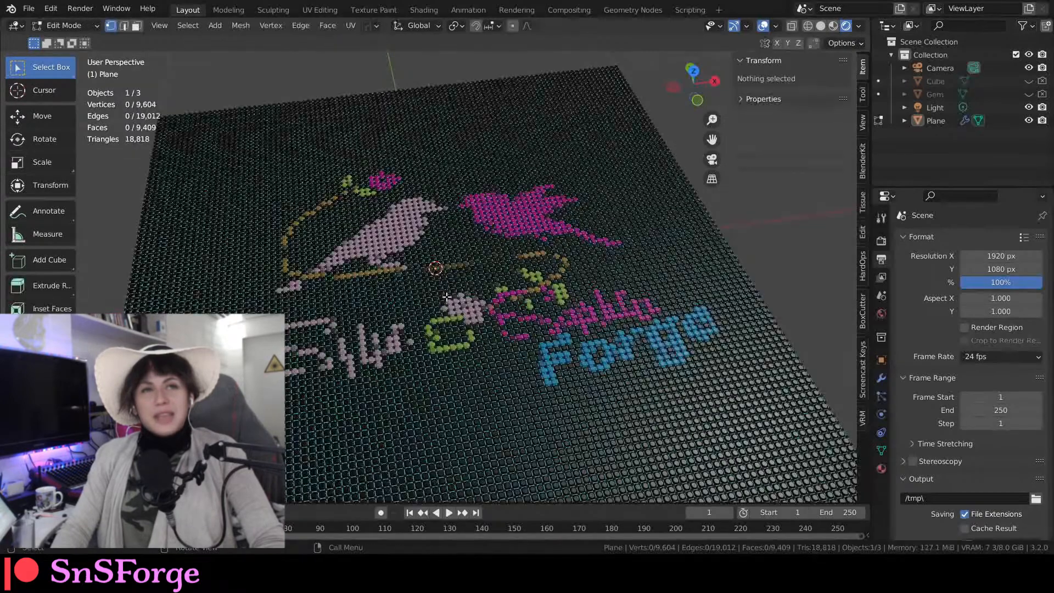
{"action": "left_click", "coordinate": [442, 295]}
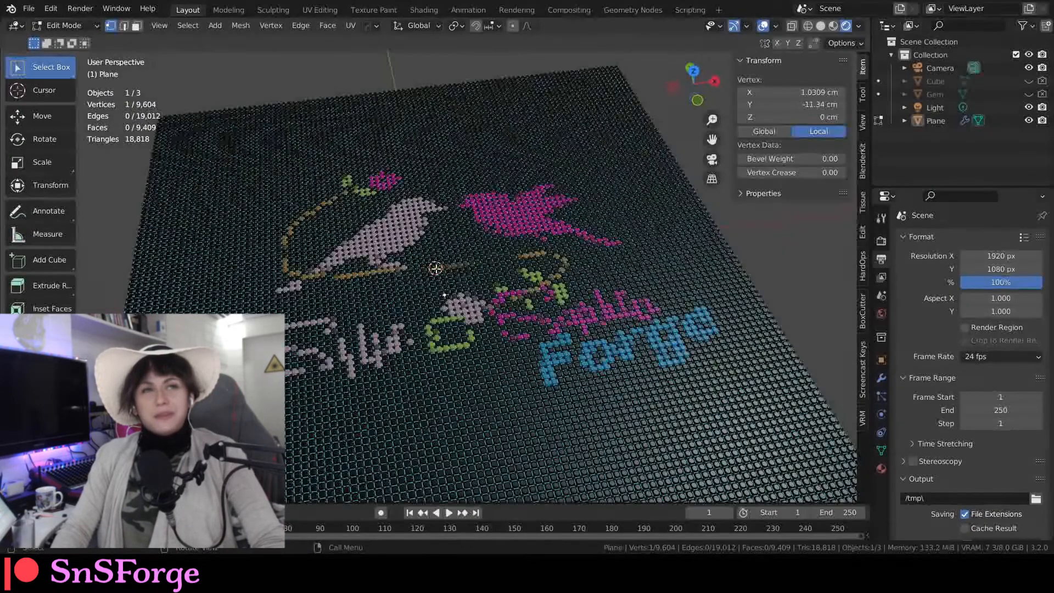
{"action": "key", "text": "3"}
{"action": "left_click", "coordinate": [436, 290]}
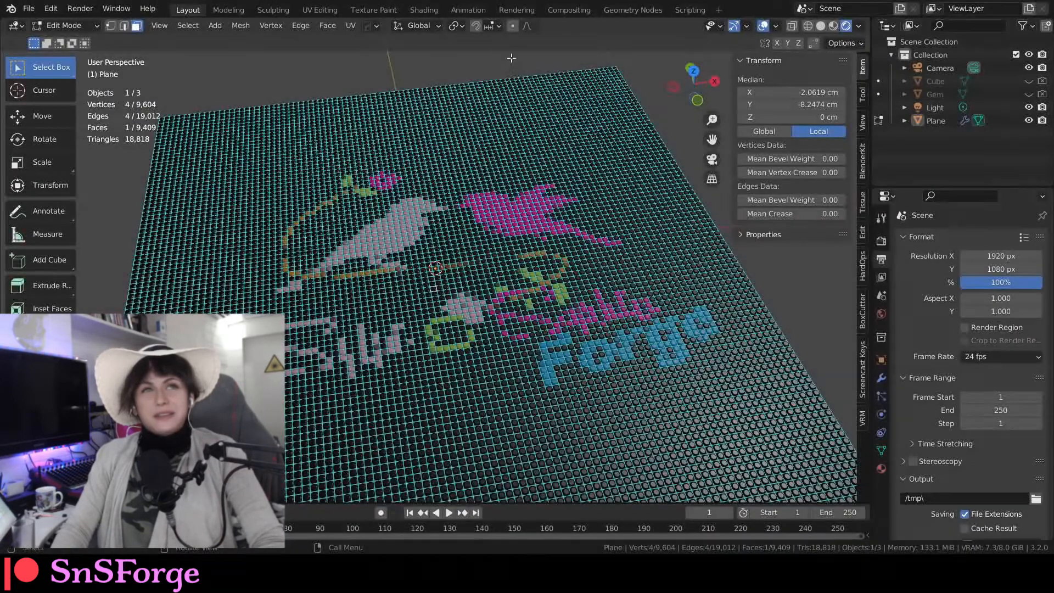
{"action": "key", "text": "Tab"}
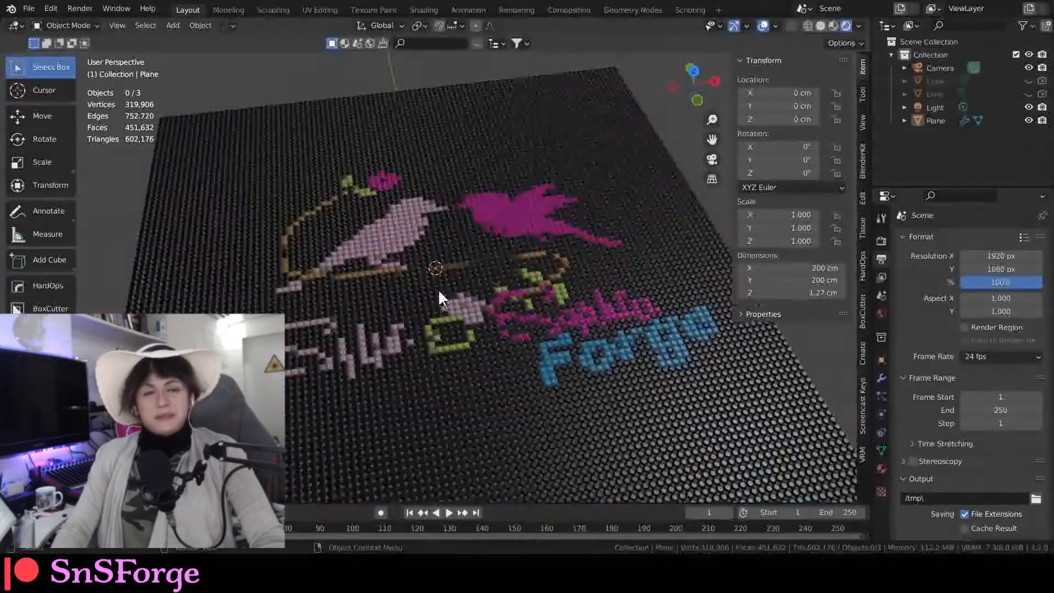
Step: Lower the selected centre face about 32 cm along Z with smooth proportional editing
{"action": "key", "text": "Tab"}
{"action": "key", "text": "g"}
{"action": "key", "text": "z"}
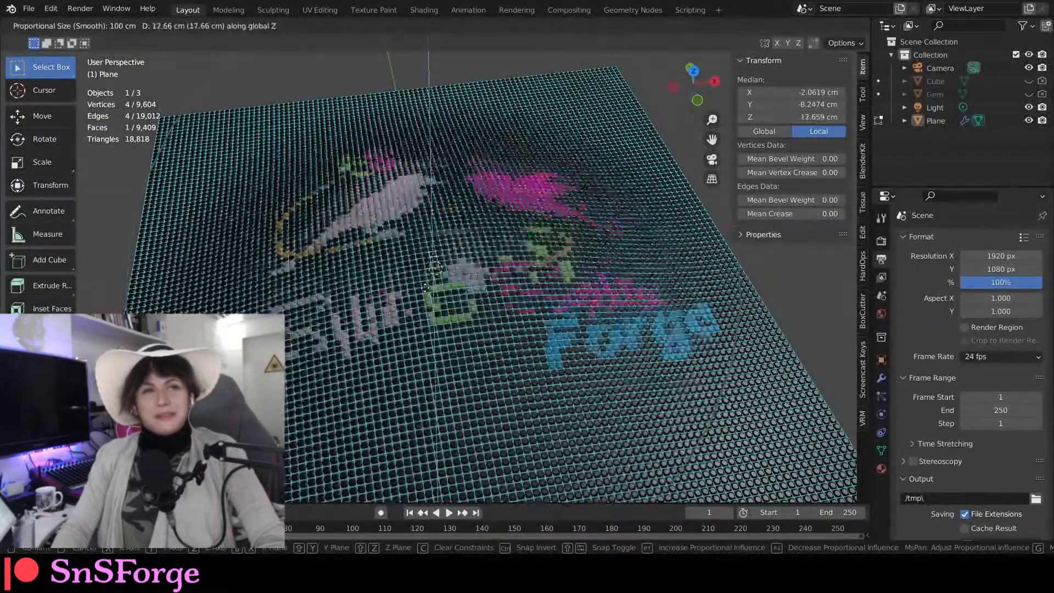
{"action": "left_click", "coordinate": [425, 341]}
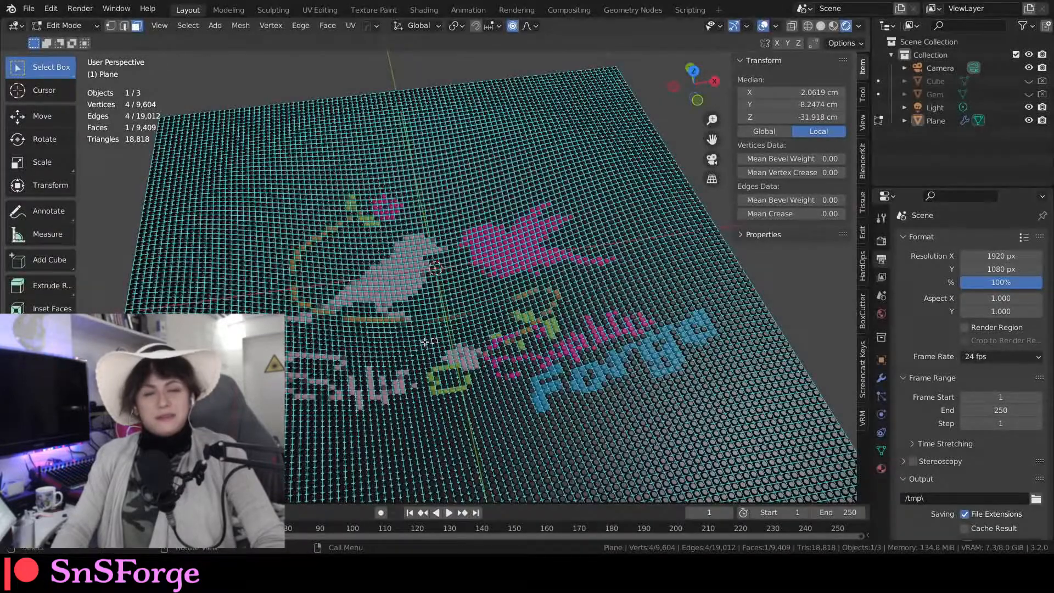
Step: Move the selected face freely up and back by about 11 cm with a proportional editing size of 46.65 cm
{"action": "key", "text": "g"}
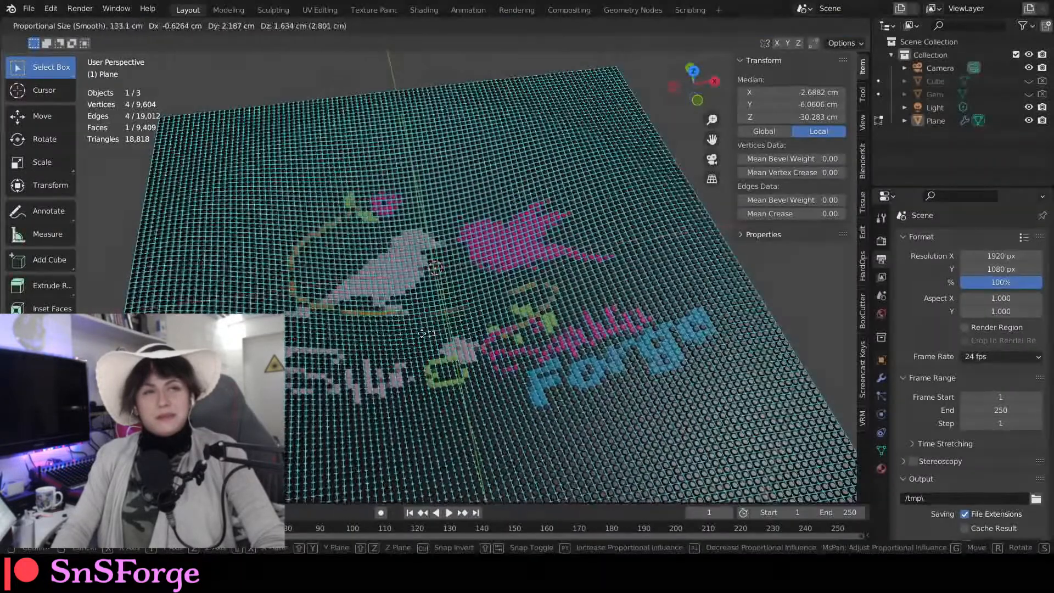
{"action": "scroll", "coordinate": [421, 333], "scroll_direction": "up", "scroll_amount": 11}
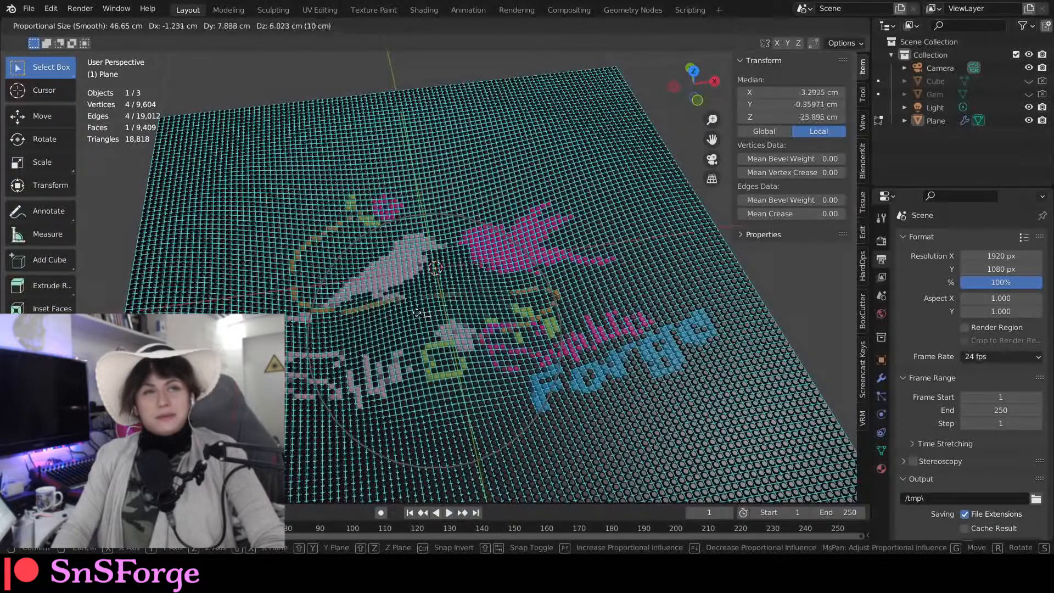
{"action": "left_click", "coordinate": [417, 312]}
Step: Switch to Object Mode and examine how the colored gems follow the deformed plane from several distances and angles
{"action": "middle_click_drag", "start_coordinate": [418, 324], "coordinate": [520, 236]}
{"action": "key", "text": "Tab"}
{"action": "scroll", "coordinate": [413, 348], "scroll_direction": "up", "scroll_amount": 4}
{"action": "scroll", "coordinate": [427, 351], "scroll_direction": "up", "scroll_amount": 2}
{"action": "scroll", "coordinate": [429, 345], "scroll_direction": "down", "scroll_amount": 4}
{"action": "scroll", "coordinate": [458, 285], "scroll_direction": "up", "scroll_amount": 3}
{"action": "scroll", "coordinate": [457, 291], "scroll_direction": "down", "scroll_amount": 5}
{"action": "scroll", "coordinate": [483, 263], "scroll_direction": "up", "scroll_amount": 3}
{"action": "scroll", "coordinate": [423, 365], "scroll_direction": "up", "scroll_amount": 5}
{"action": "scroll", "coordinate": [425, 358], "scroll_direction": "down", "scroll_amount": 4}
{"action": "scroll", "coordinate": [385, 343], "scroll_direction": "down", "scroll_amount": 8}
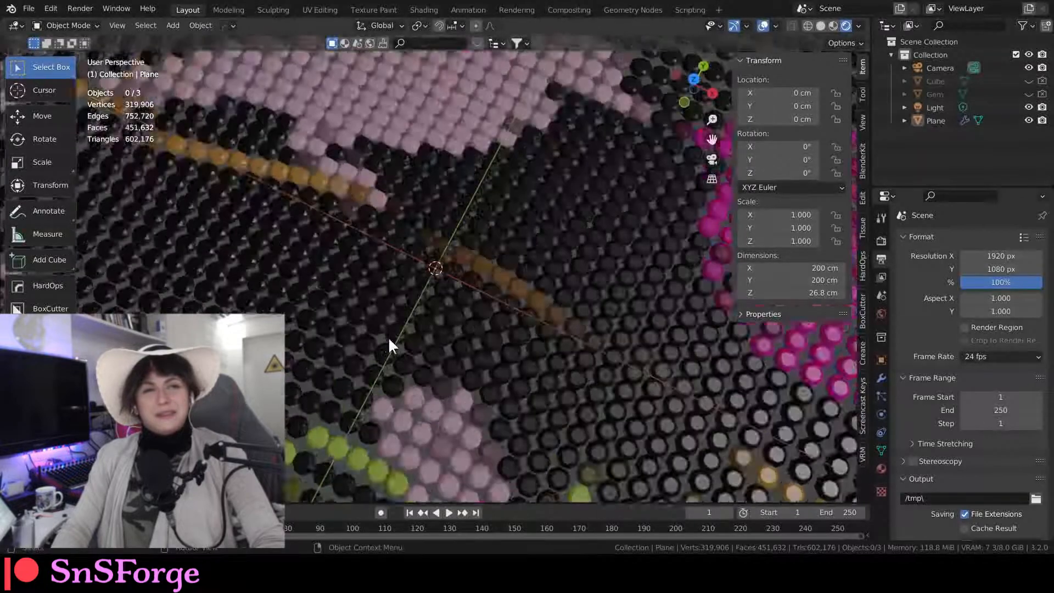
{"action": "middle_click_drag", "start_coordinate": [394, 331], "coordinate": [466, 341]}
Step: Raise the selected centre face along Z with 46.65 cm proportional editing and check the gem logo in Object Mode
{"action": "key", "text": "Tab"}
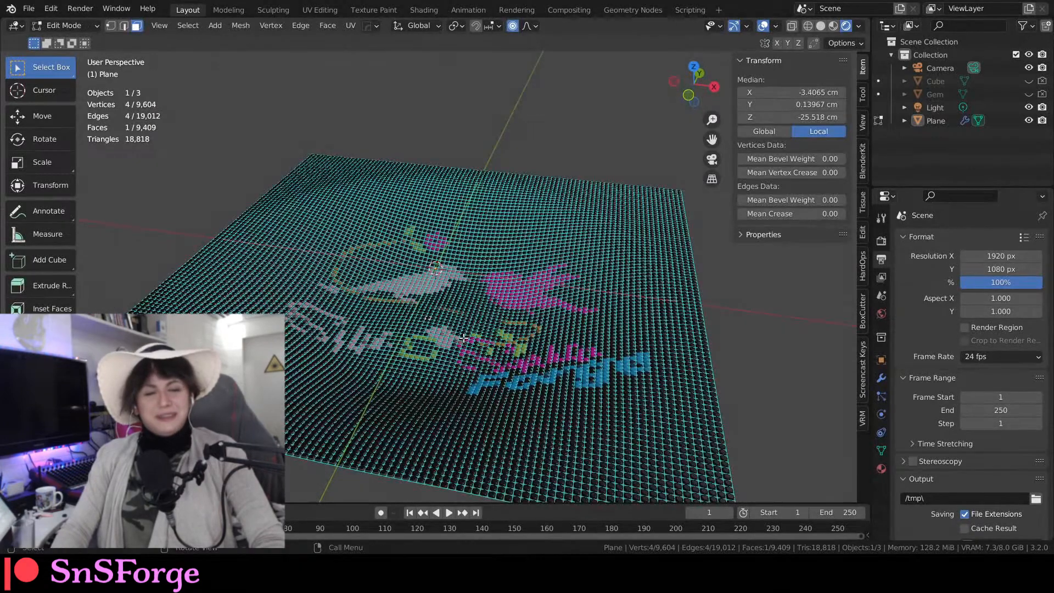
{"action": "key", "text": "g"}
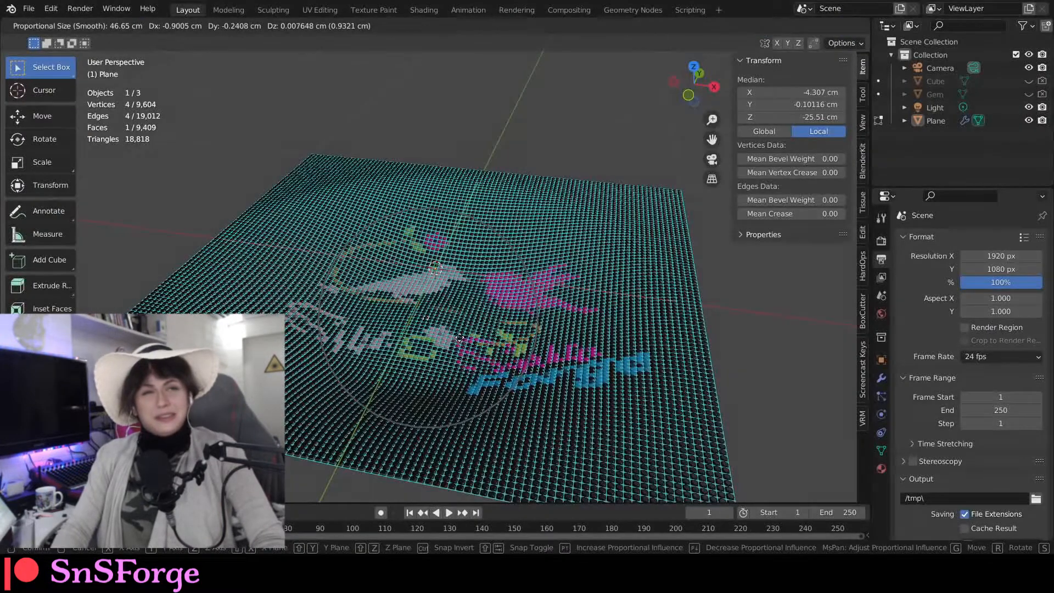
{"action": "key", "text": "z"}
{"action": "left_click", "coordinate": [445, 306]}
{"action": "key", "text": "Tab"}
{"action": "middle_click_drag", "start_coordinate": [445, 306], "coordinate": [388, 393]}
{"action": "scroll", "coordinate": [433, 364], "scroll_direction": "up", "scroll_amount": 3}
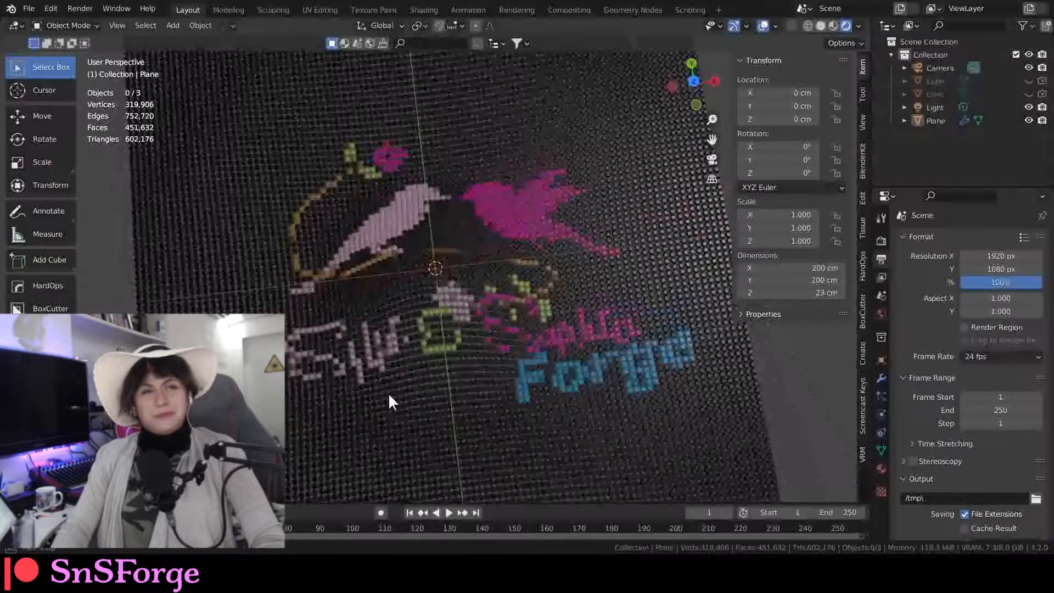
{"action": "scroll", "coordinate": [391, 383], "scroll_direction": "down", "scroll_amount": 2}
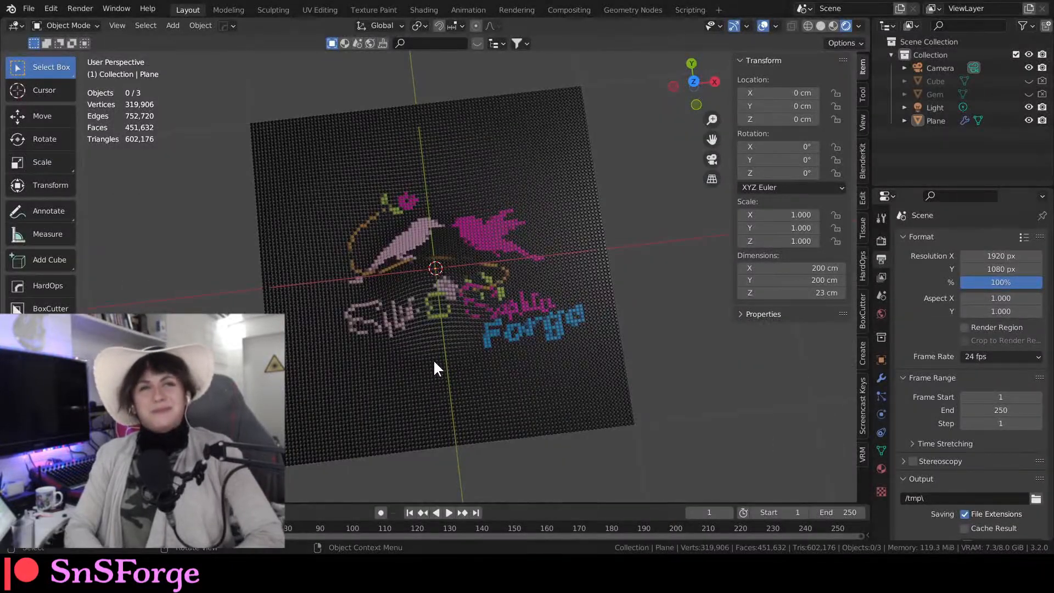